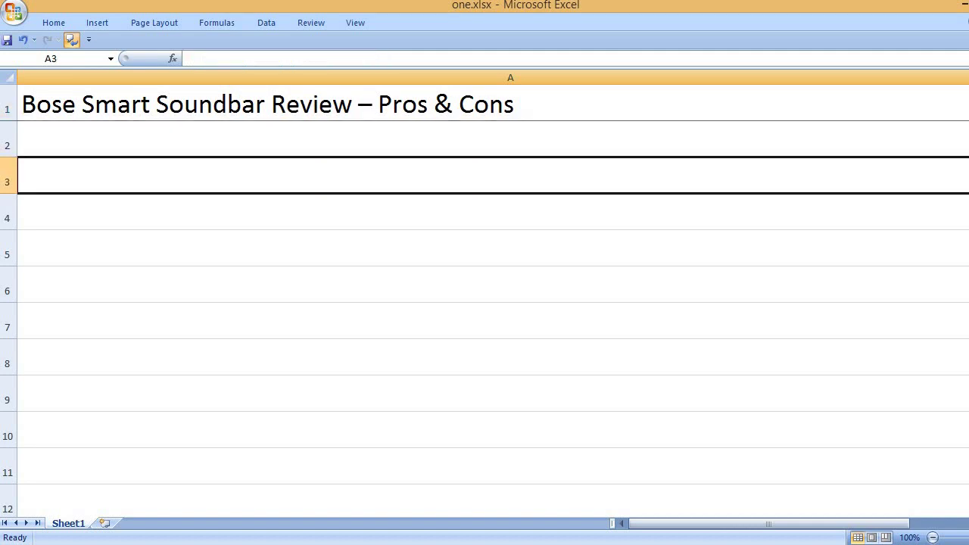
Step: Enter the heading "PROS" in cell A3 and the first pro, "Very simple setup", in A5
type("PRO")
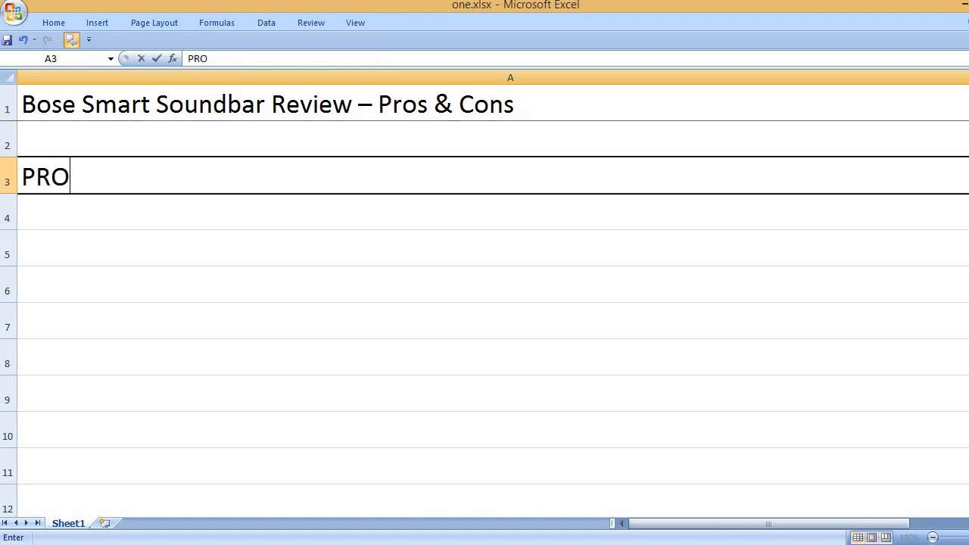
type("S")
key("Down")
key("Down")
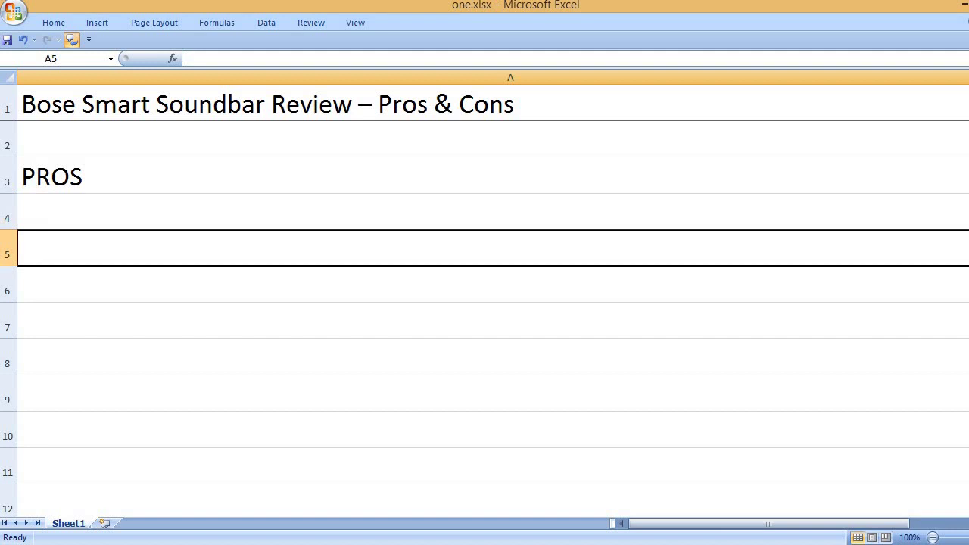
type("Very si")
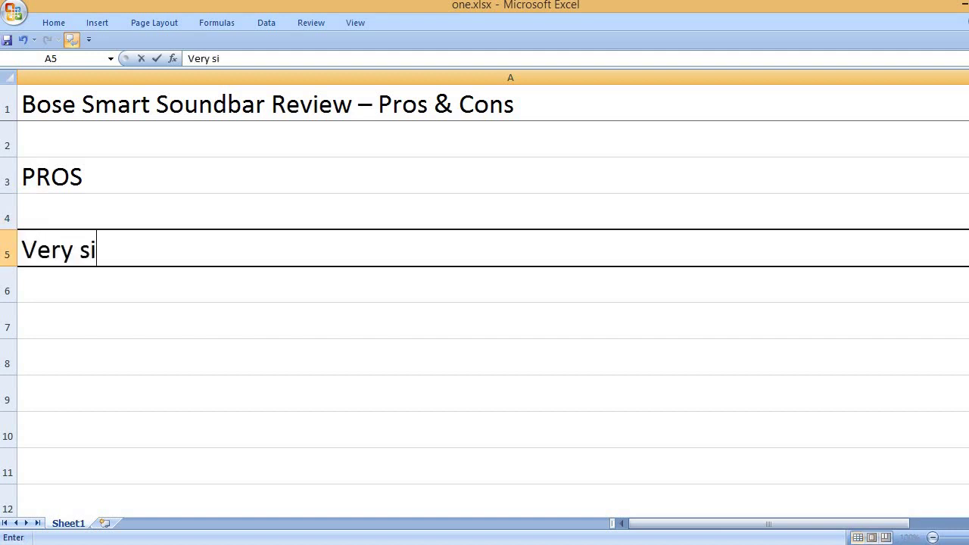
type("mple setup")
key("Down")
key("Down")
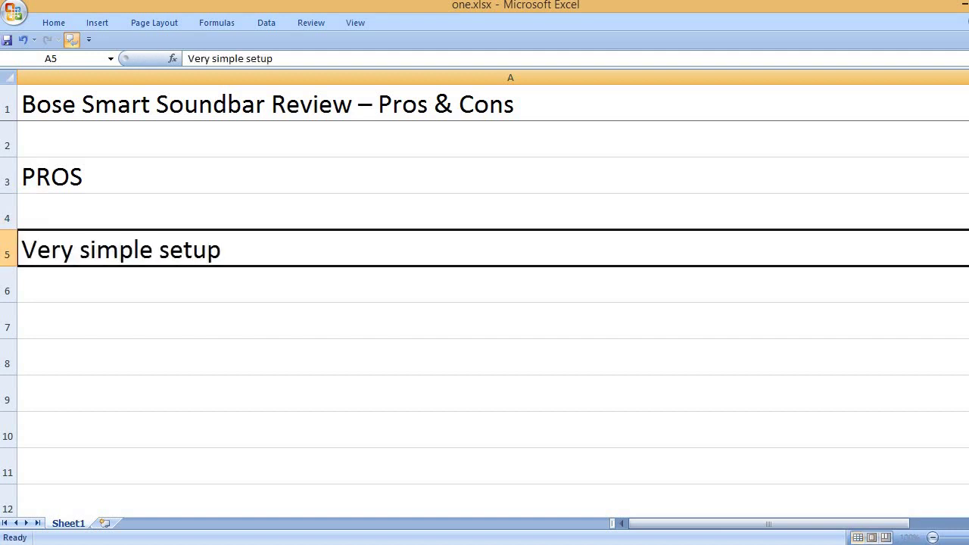
Step: Enter "Phenomenal sound quality" in cell A7 as the second pro
type("Phenom")
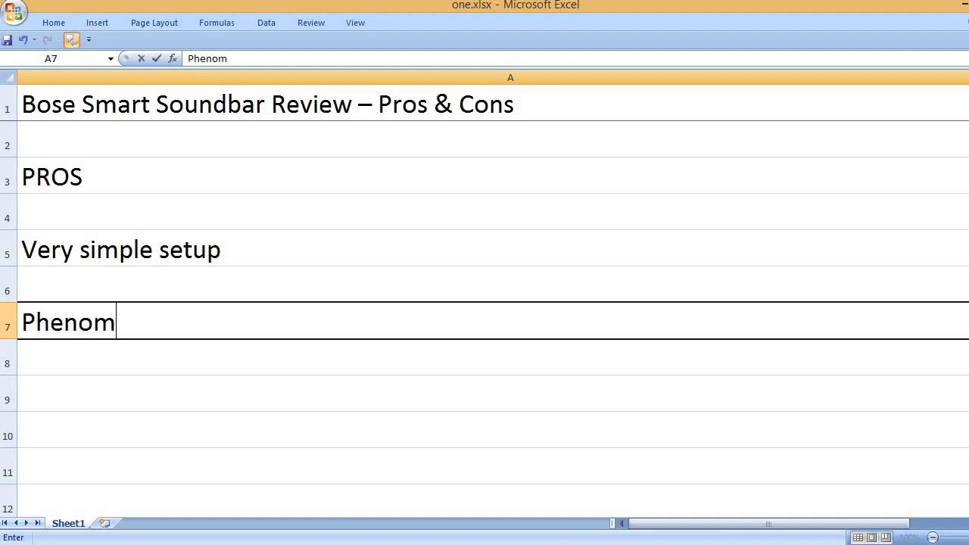
type("enal sound q")
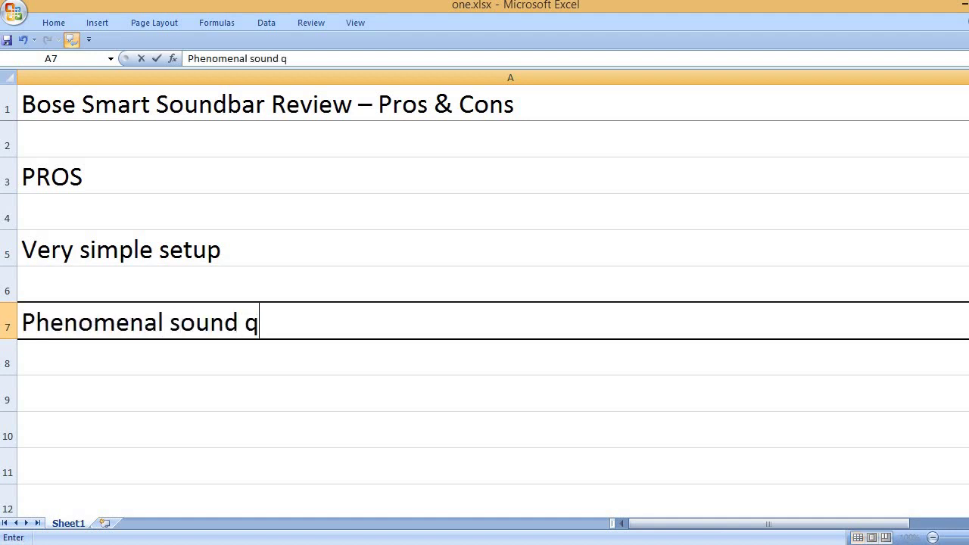
type("uality")
key("Down")
key("Down")
Step: Enter "The sound is loud enough" in cell A9 as the third pro
type("Th")
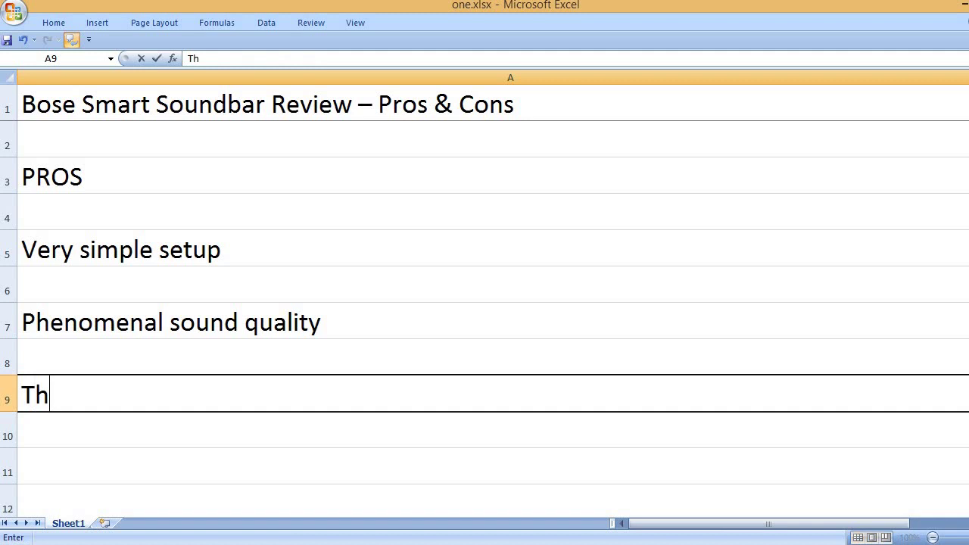
type("e sound is lo")
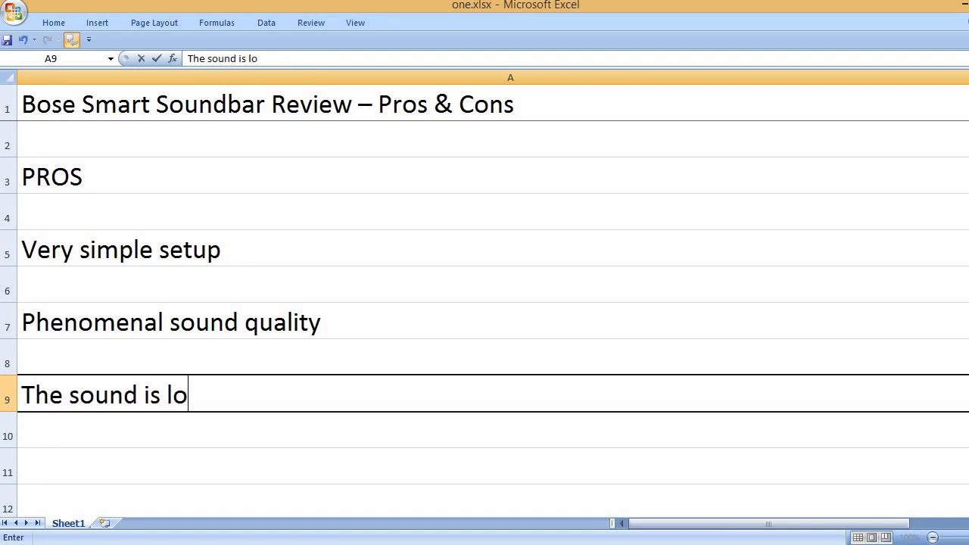
type("ud enough")
key("Down")
key("Down")
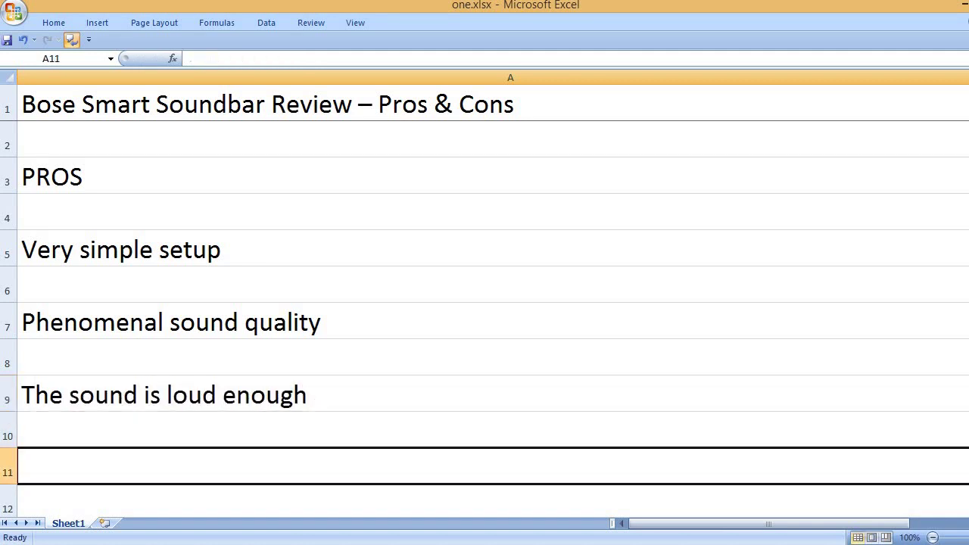
Step: Enter "Beautiful build quality" in cell A11 as the fourth pro
type("Beautiful ")
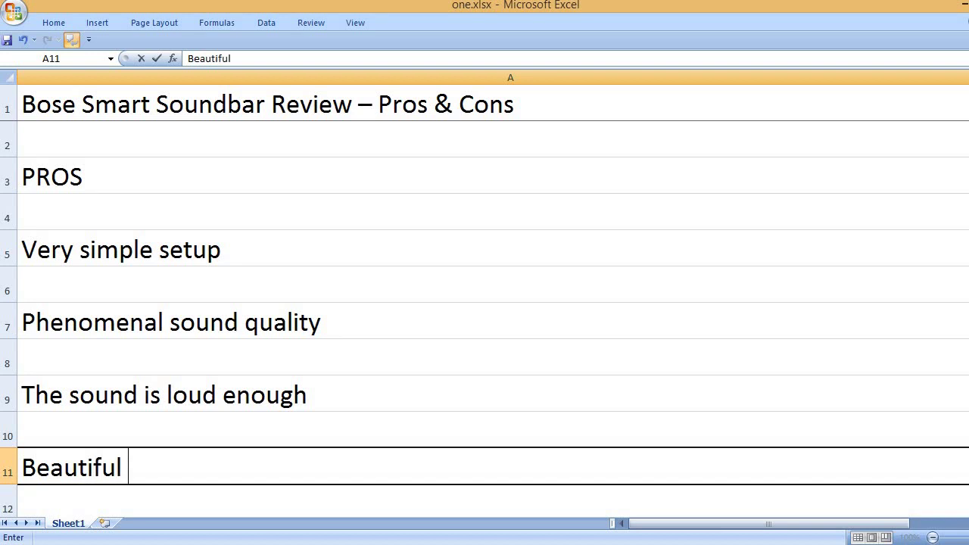
type("build quality")
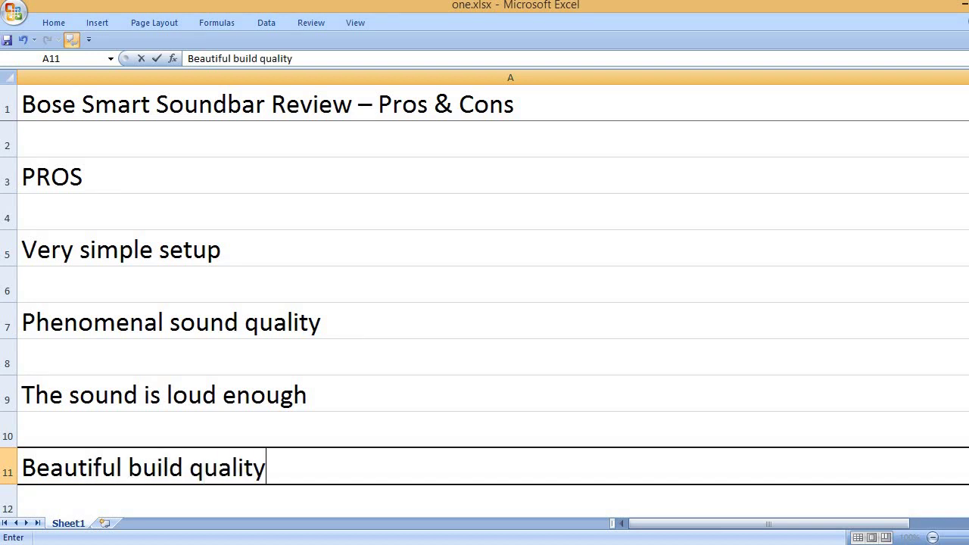
key("Down")
key("Down")
Step: Enter "Various controls like voice, remote and Bose app" in cell A13 as the fifth pro
type("Vari")
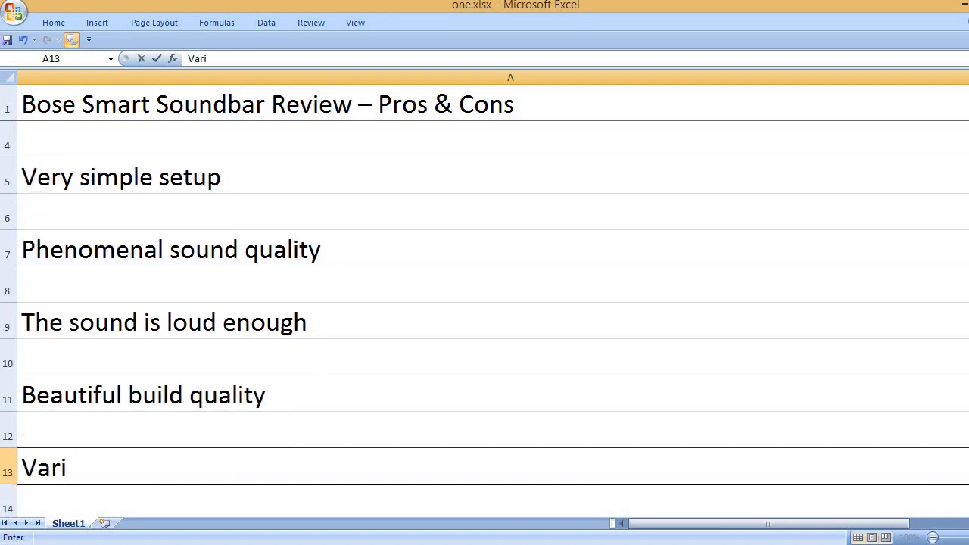
type("ous controls")
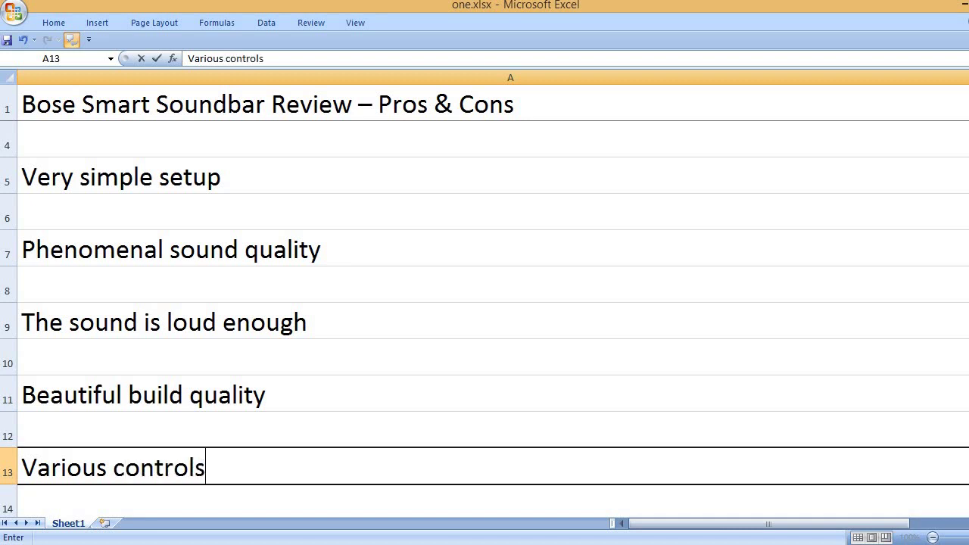
type(" like voice")
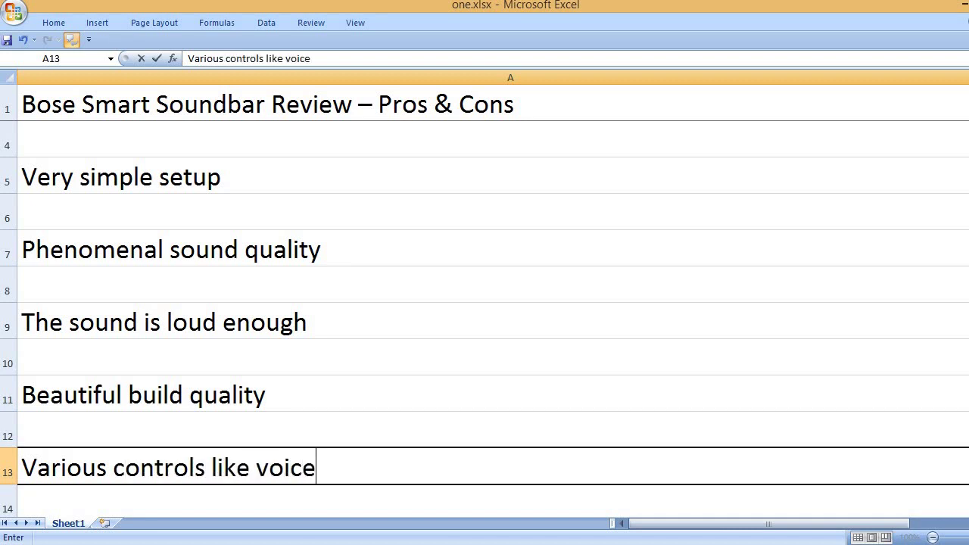
type(", remote and ")
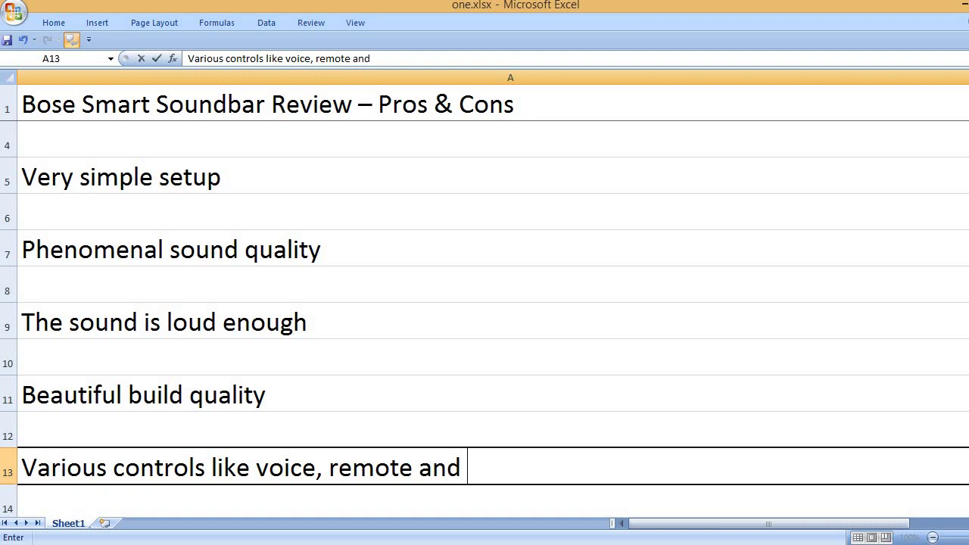
type("Bose app")
key("Return")
key("Return")
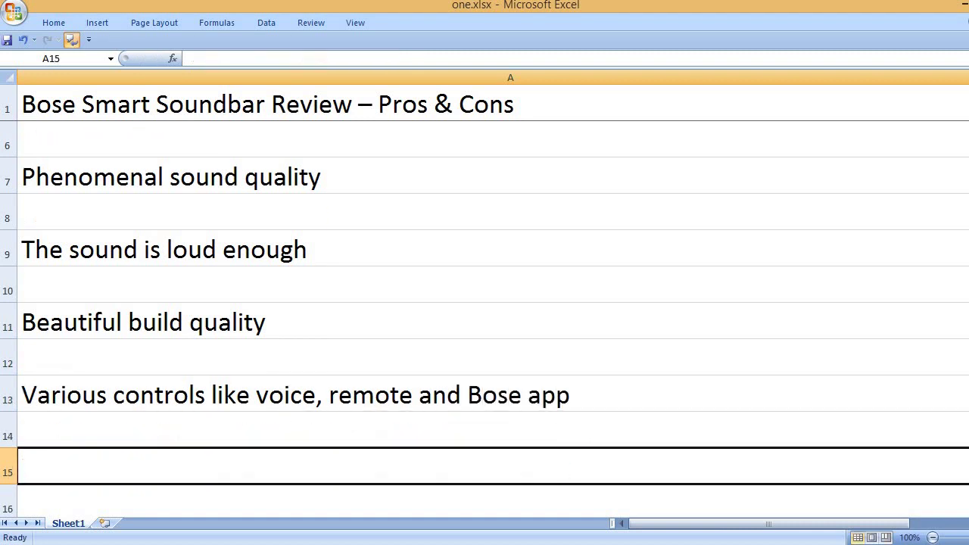
Step: Enter "It looks sleek and stylish." in cell A15 as the sixth pro
type("It")
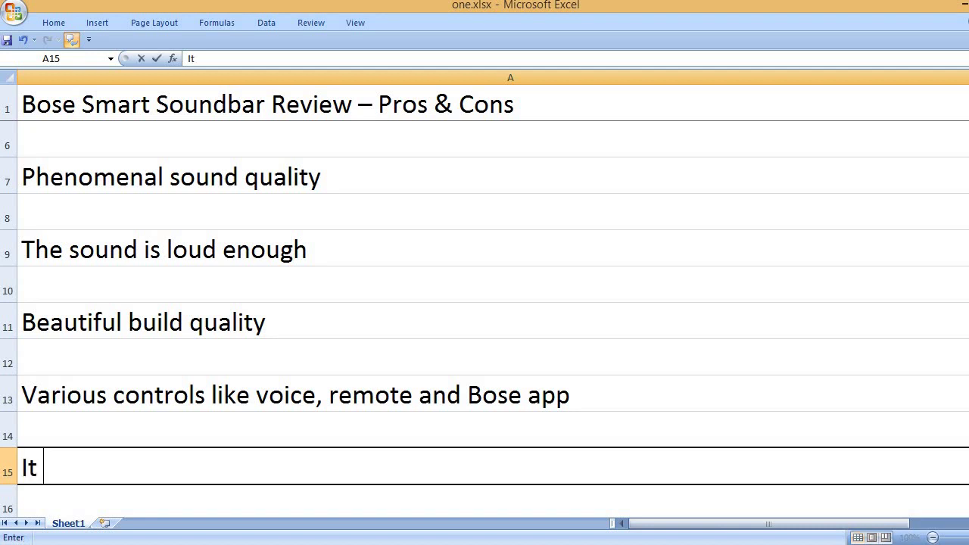
type(" looks sleek")
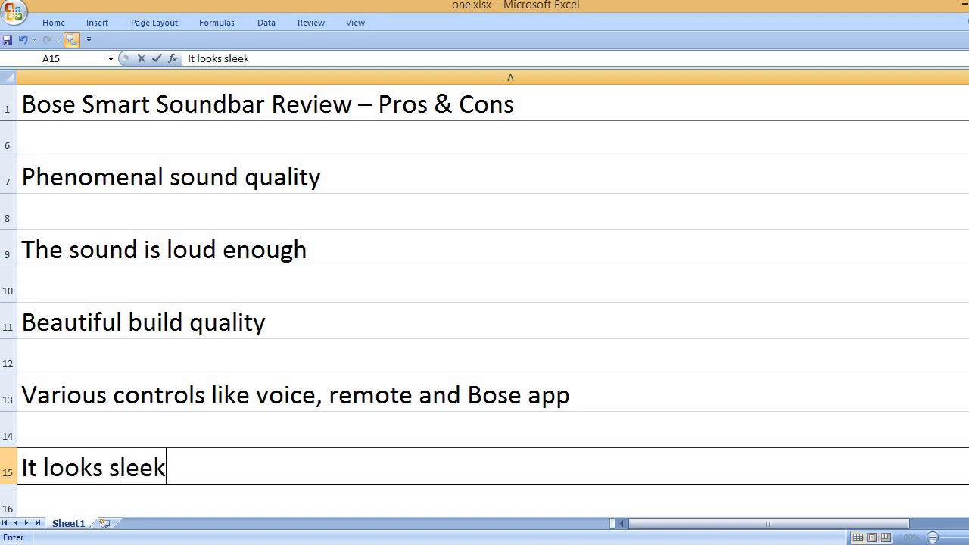
type(" and stylish.")
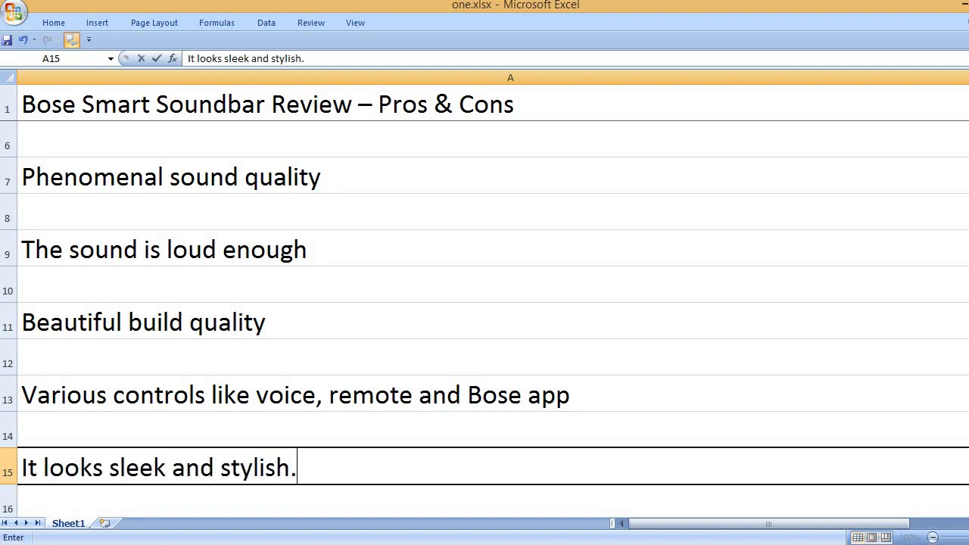
key("Return")
key("Return")
Step: Enter "It can amplify voices with its AI technology." in cell A17 as the seventh pro
type("It")
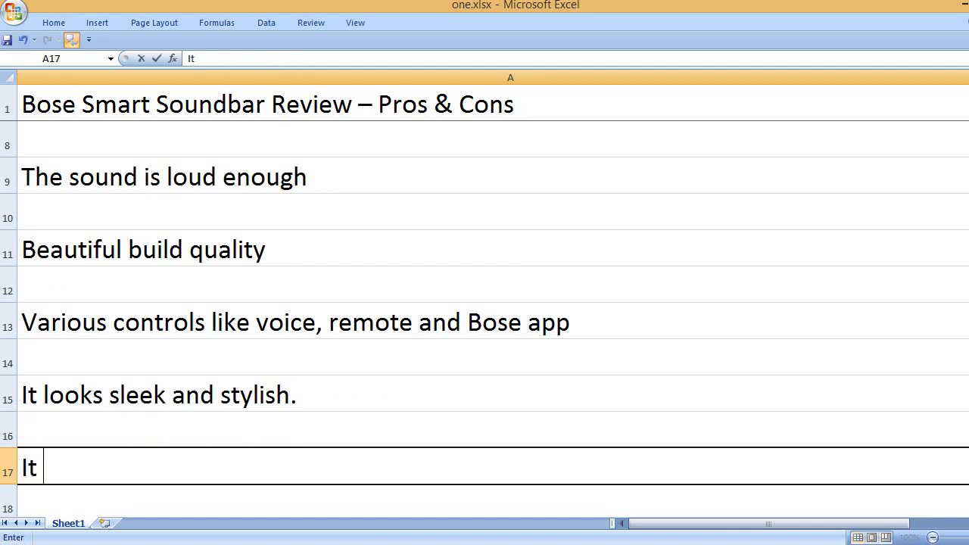
type(" can amplify")
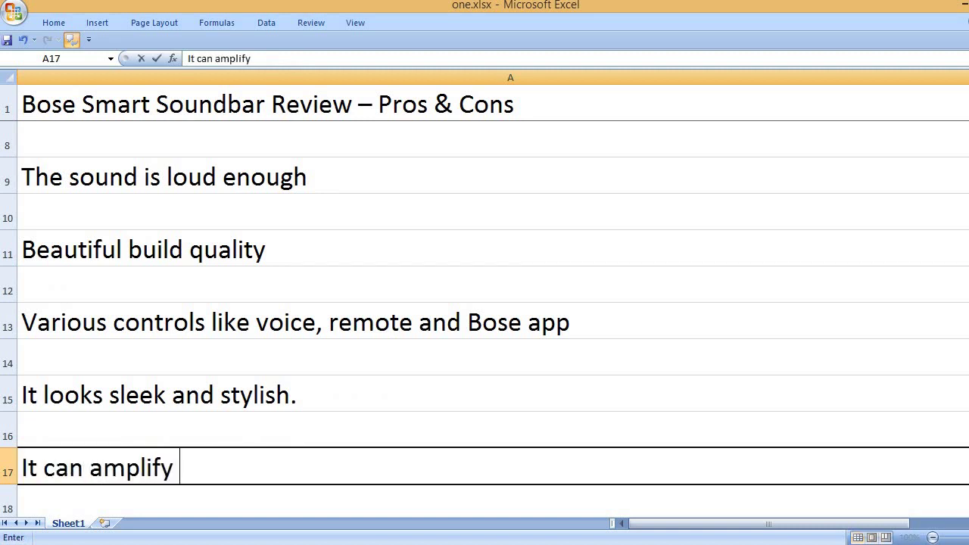
type(" voices with ")
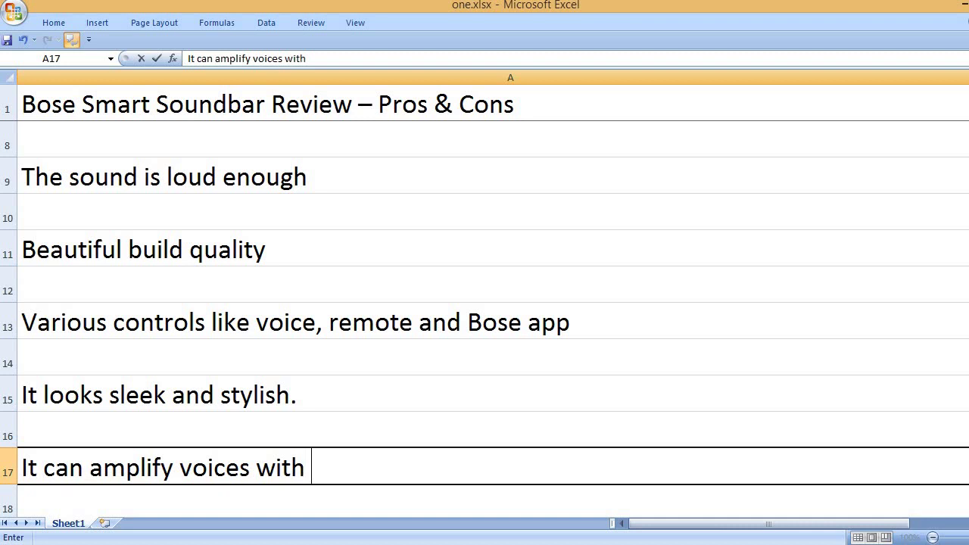
type("its AI te")
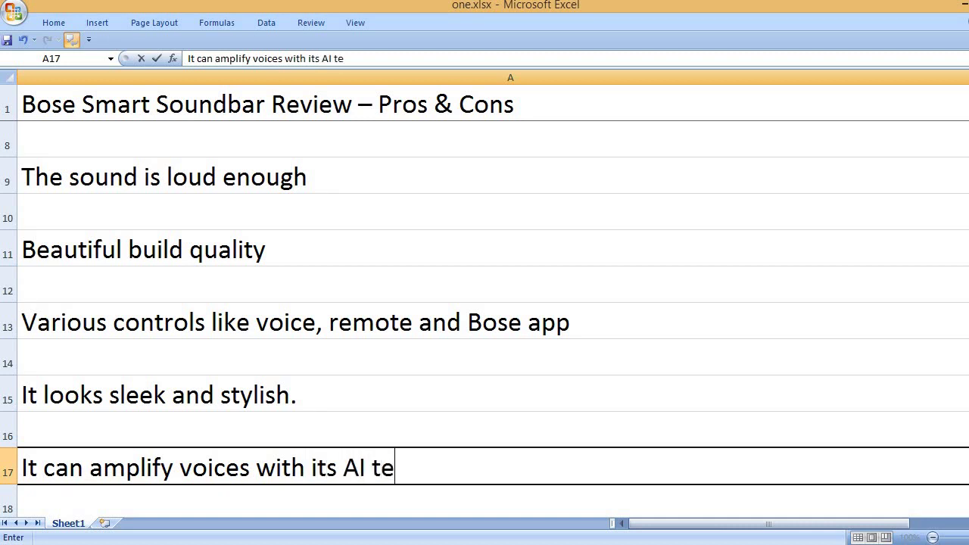
type("chnology.")
key("ctrl+Return")
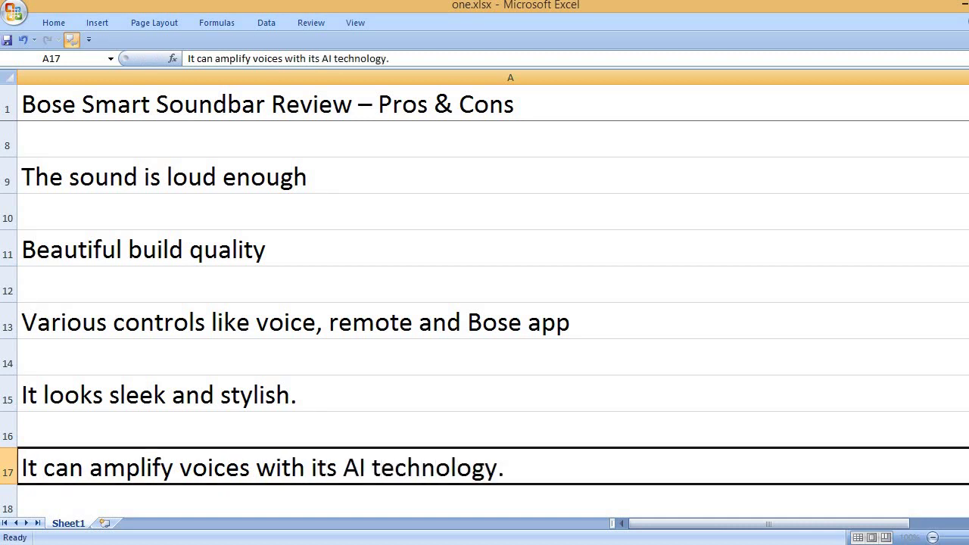
key("Down")
key("Down")
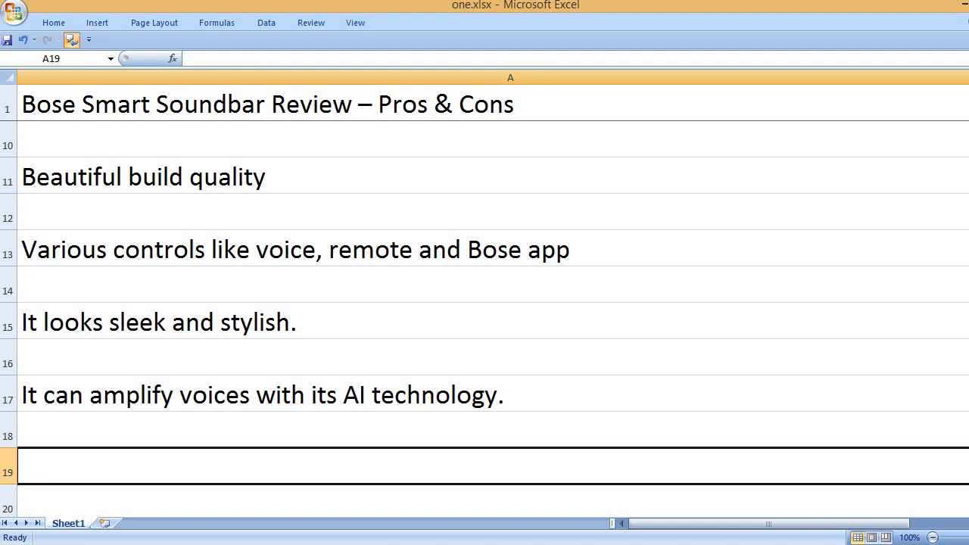
Step: Enter "Bose is a big name of a wide range of products." in cell A19 as the last pro
type("Bos")
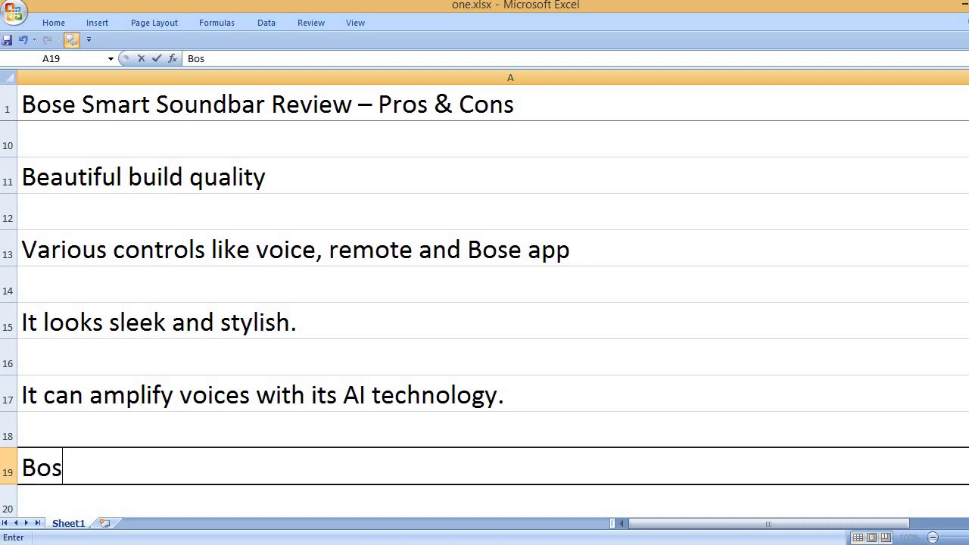
type("e is a big na")
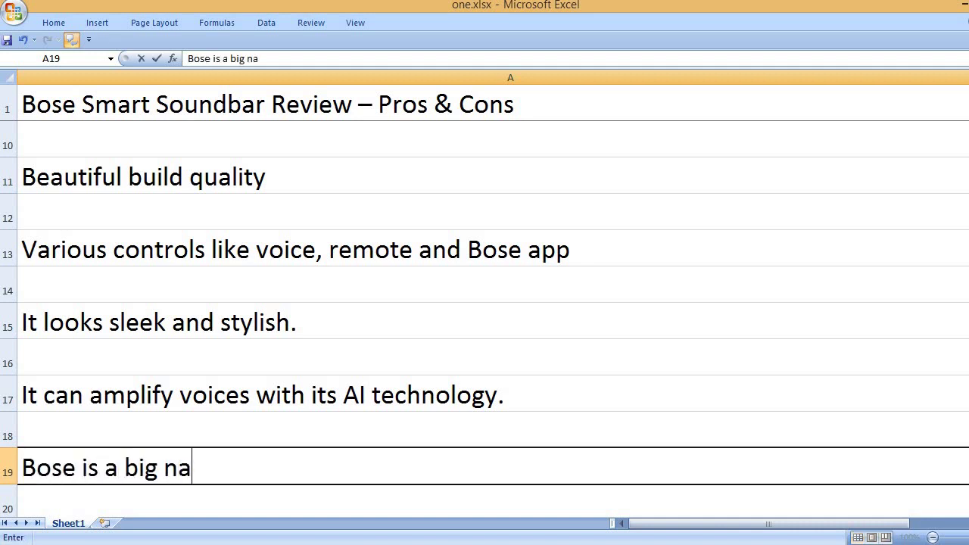
type("me of a wide")
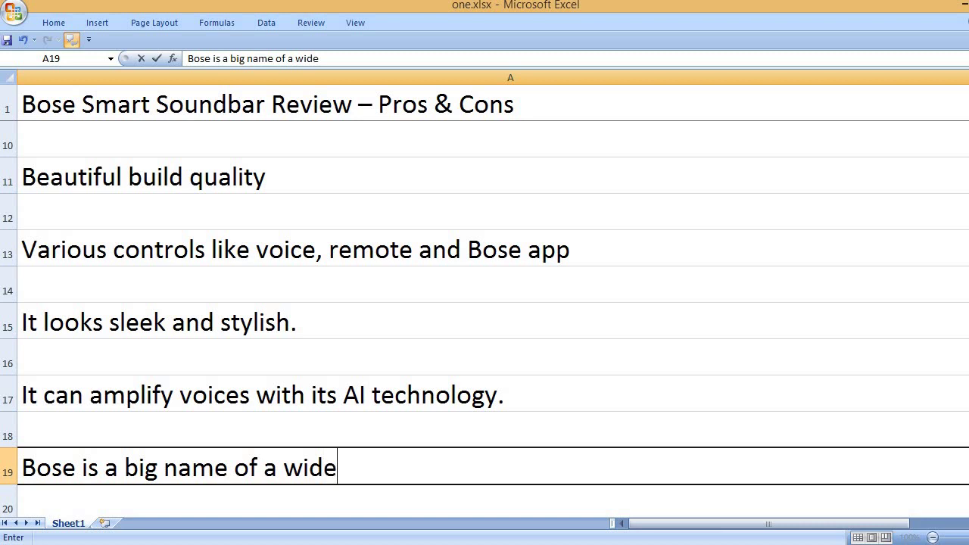
type(" range of ")
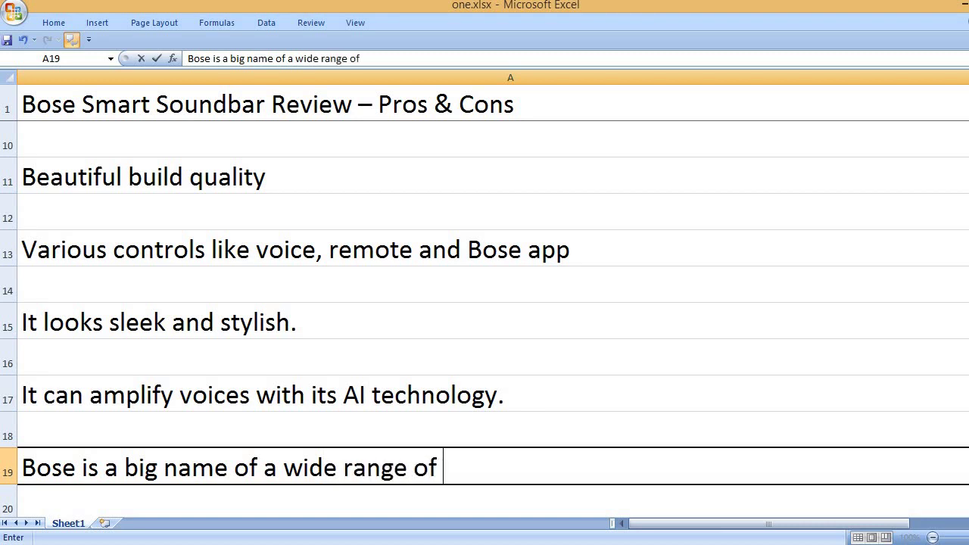
type("products")
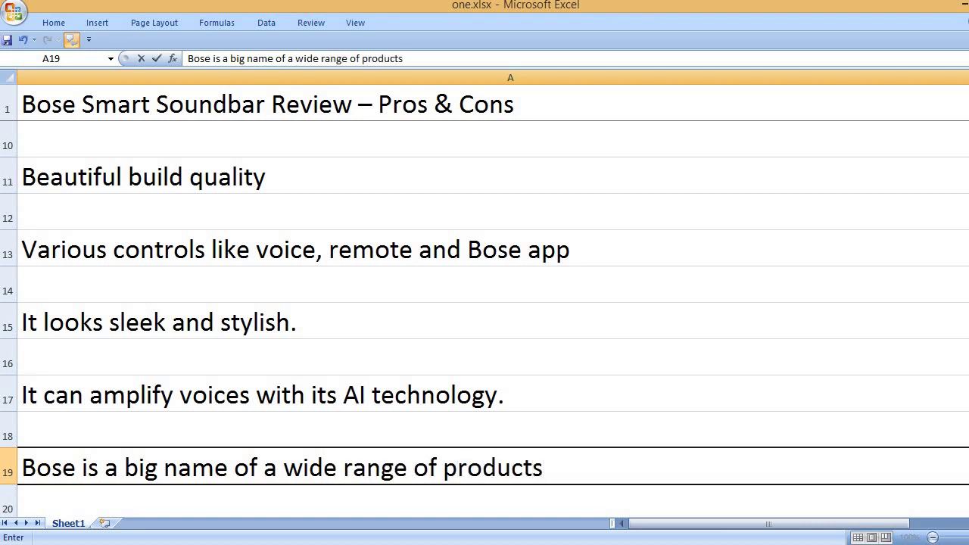
type(".")
key("Return")
key("Return")
Step: Enter the heading "CONS" in cell A21, below the list of pros
type("CONS")
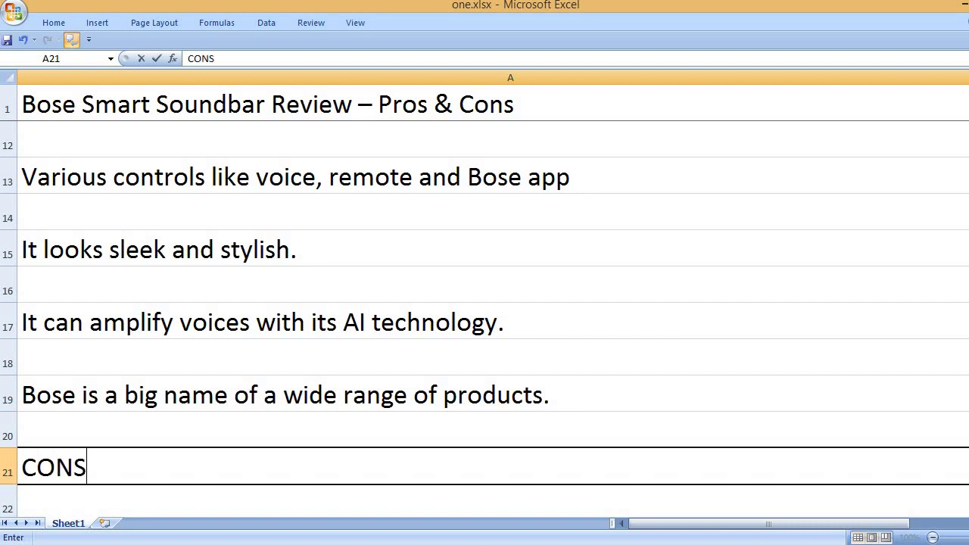
key("Return")
key("Return")
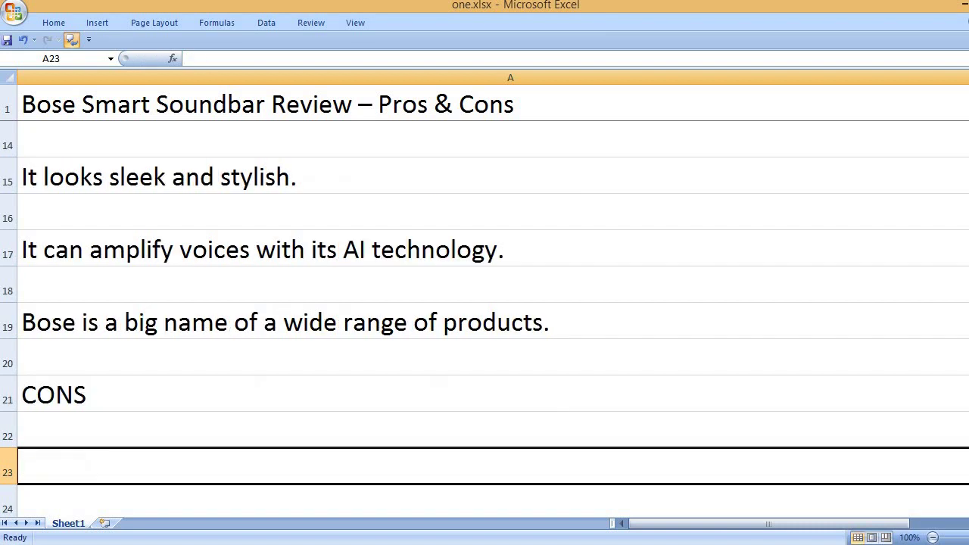
Step: Enter "As per some usres, the Bose apps is a bit difficult to use." in cell A23 under the CONS heading
type("As per som")
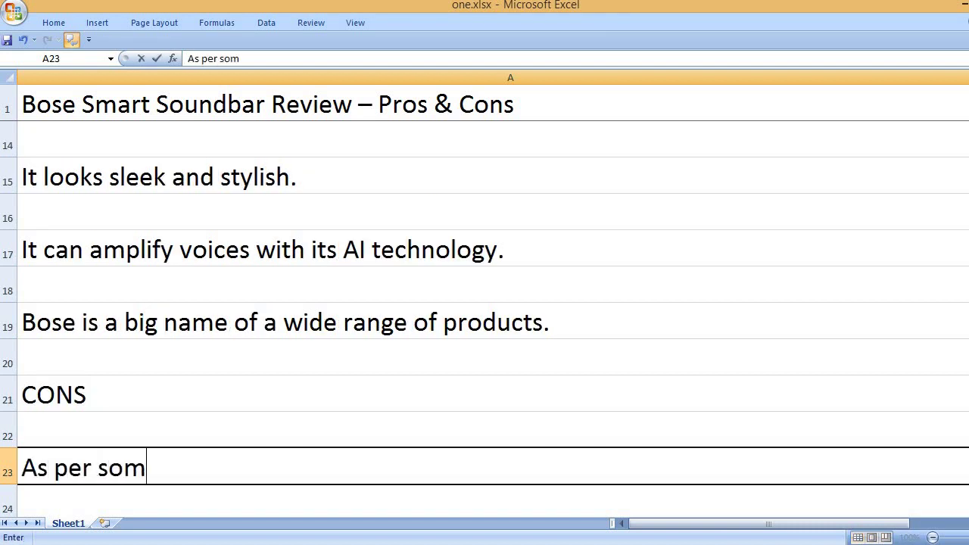
type("e usres, the B")
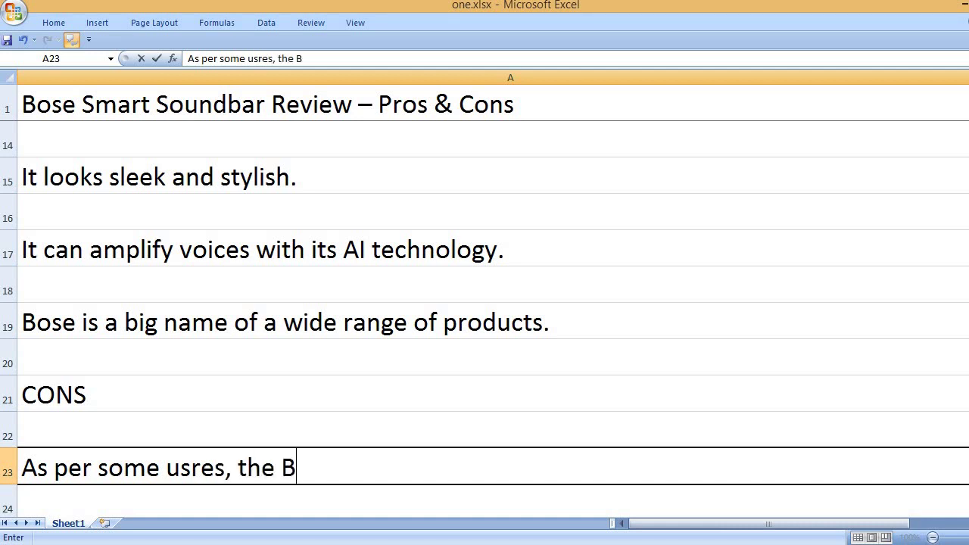
type("ose apps is a ")
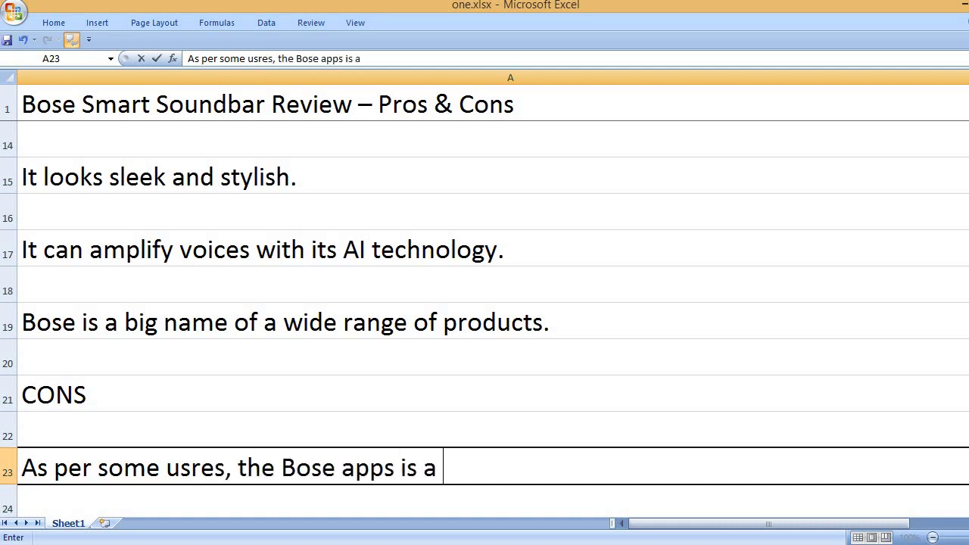
type("bit difficu")
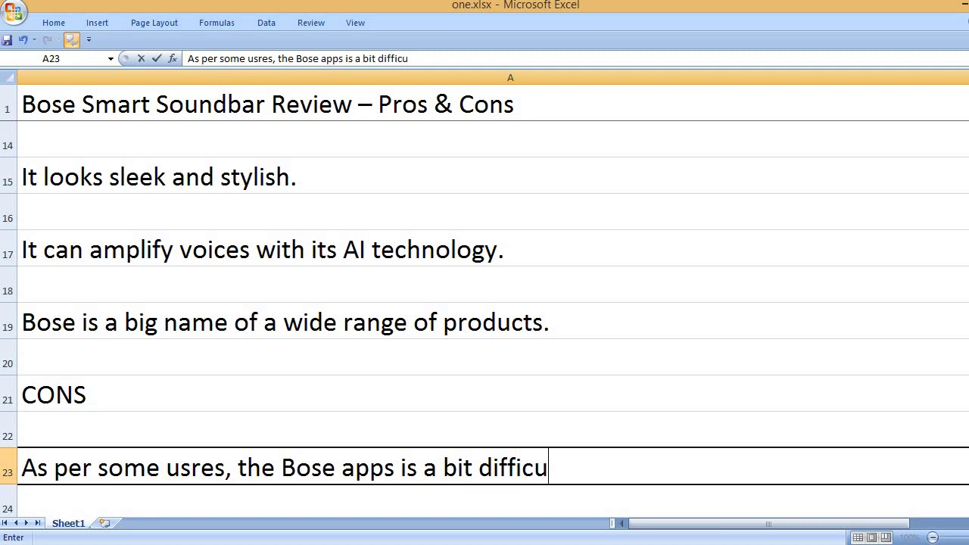
type("lt to use.")
key("Return")
key("Return")
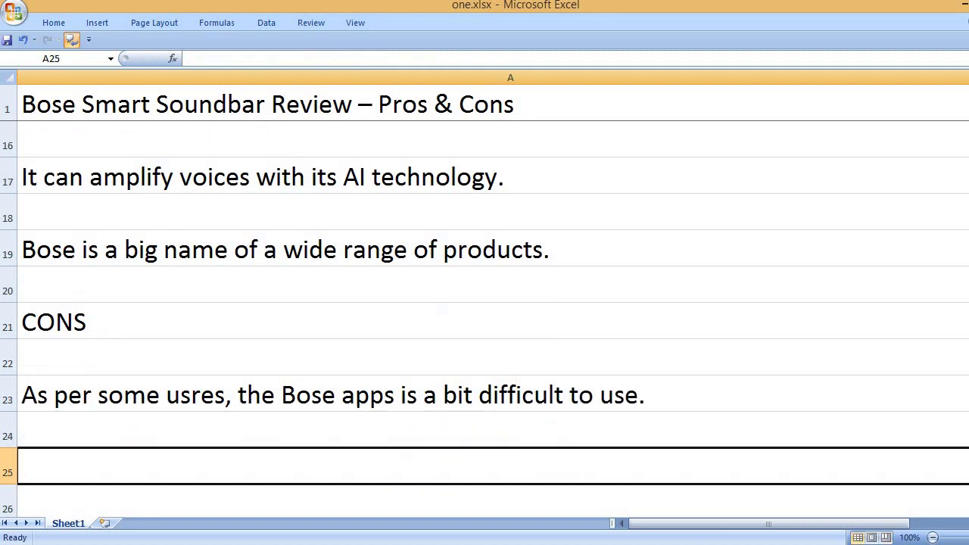
type("KEY")
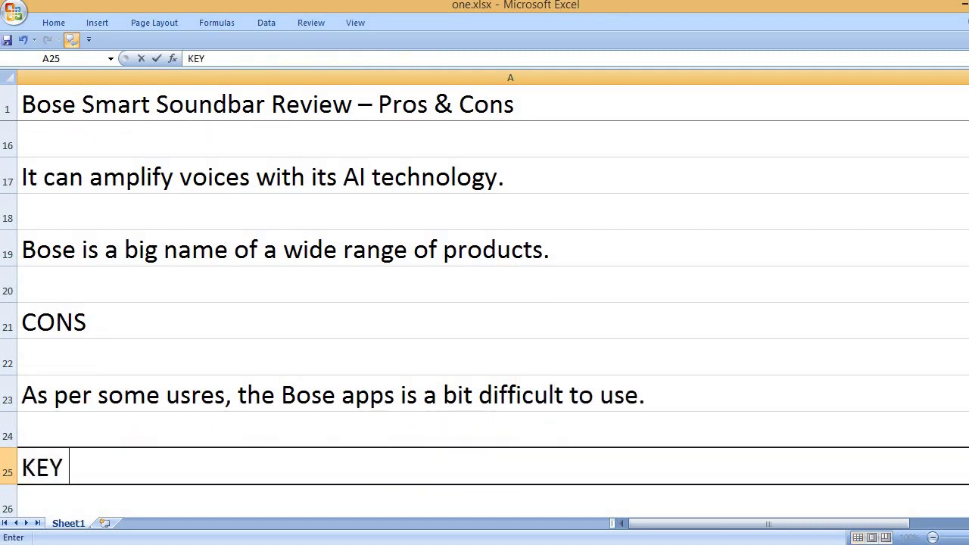
key("BackSpace")
key("BackSpace")
key("BackSpace")
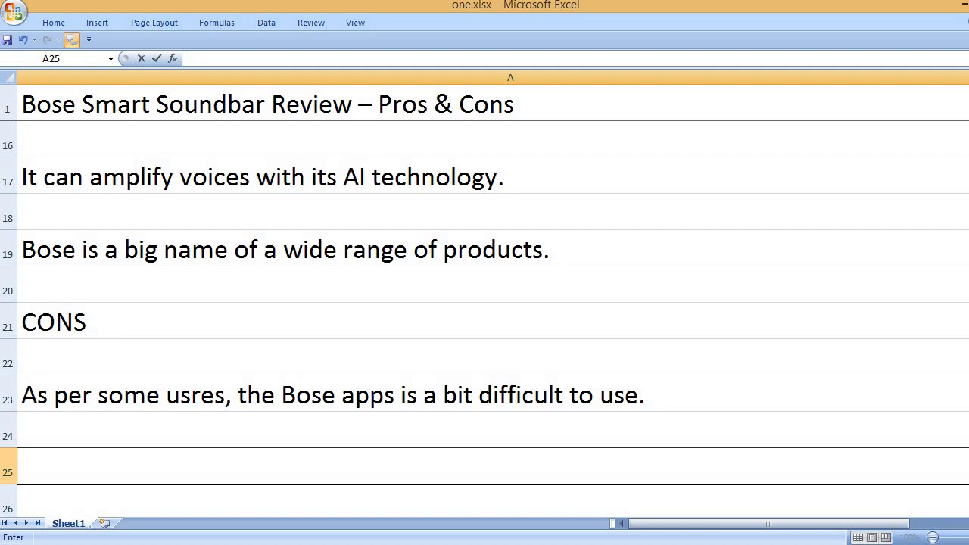
key("Return")
Step: Correct the misspelled word "usres" to "users" in the con in cell A23
key("Up")
key("Up")
key("Up")
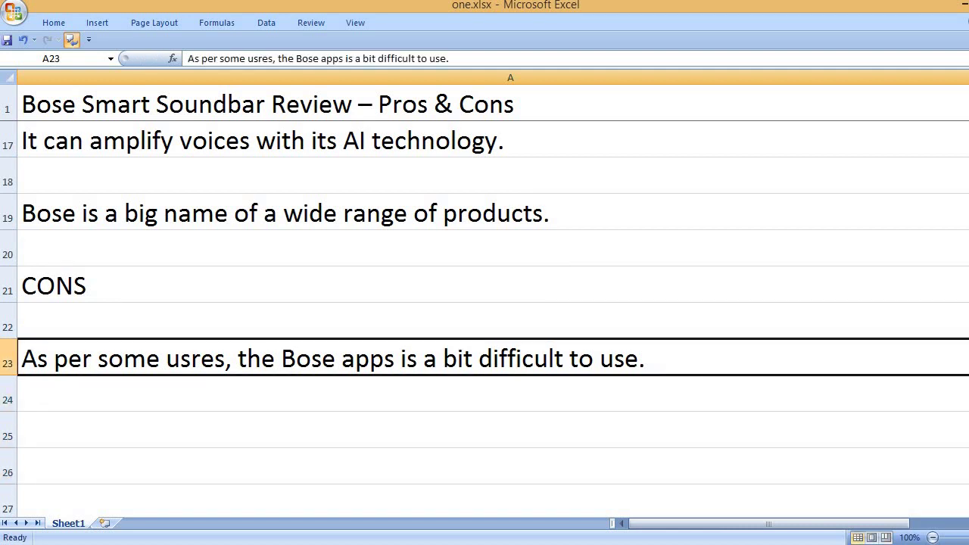
key("F2")
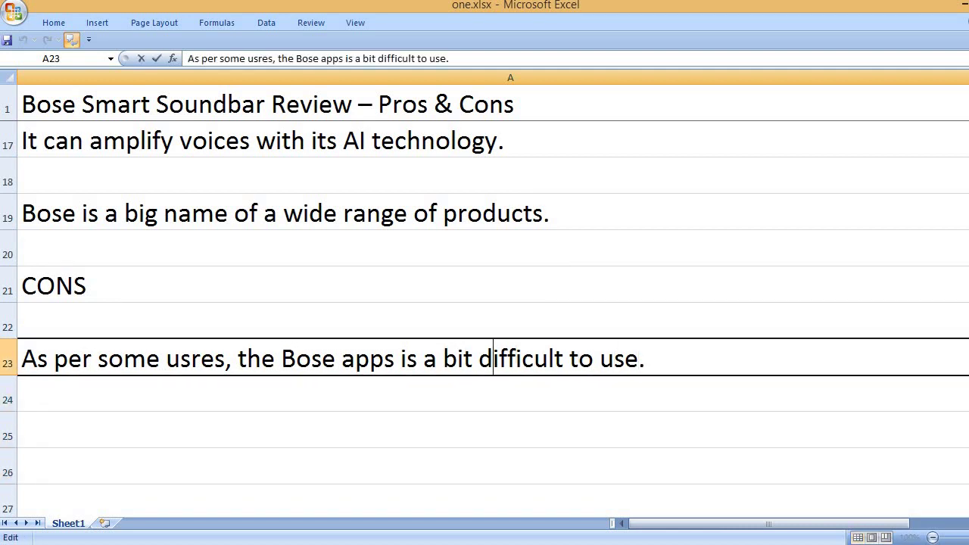
key("BackSpace")
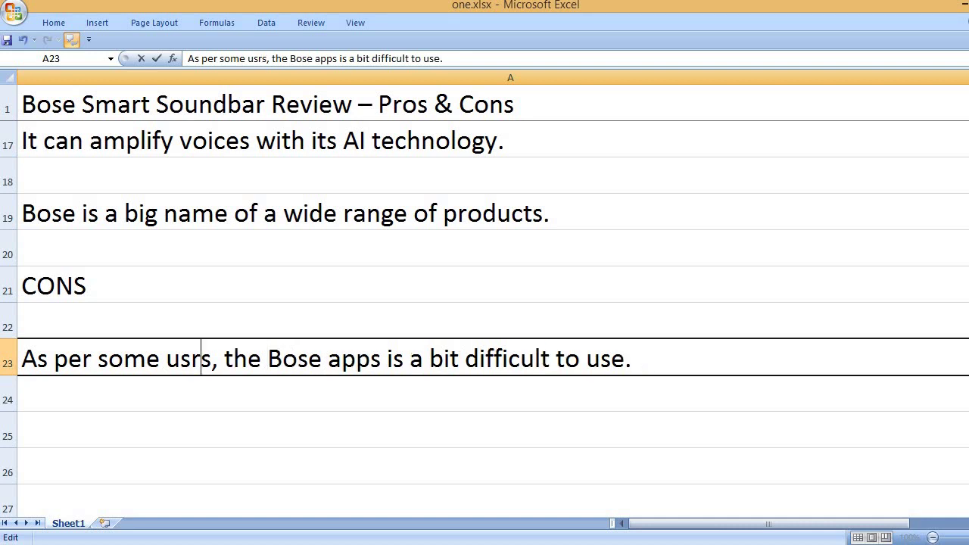
type("E")
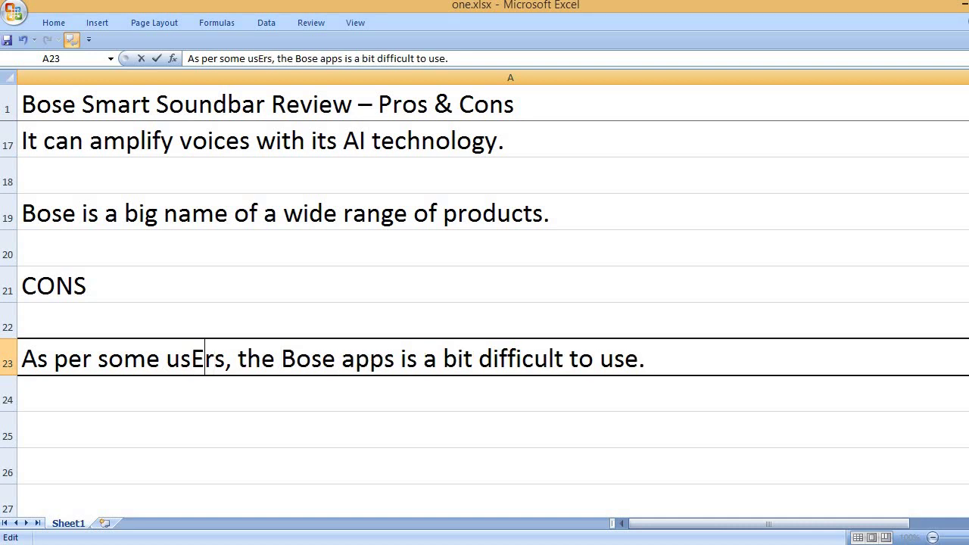
key("BackSpace")
type("e")
key("Return")
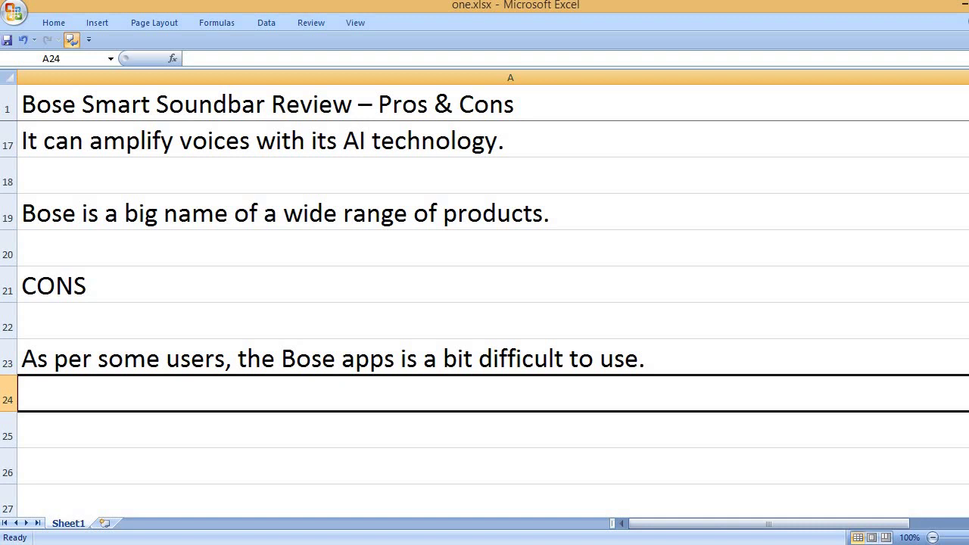
Step: Enter the heading "KEY FEATURES" in cell A25, below the con
key("Down")
type("KEY")
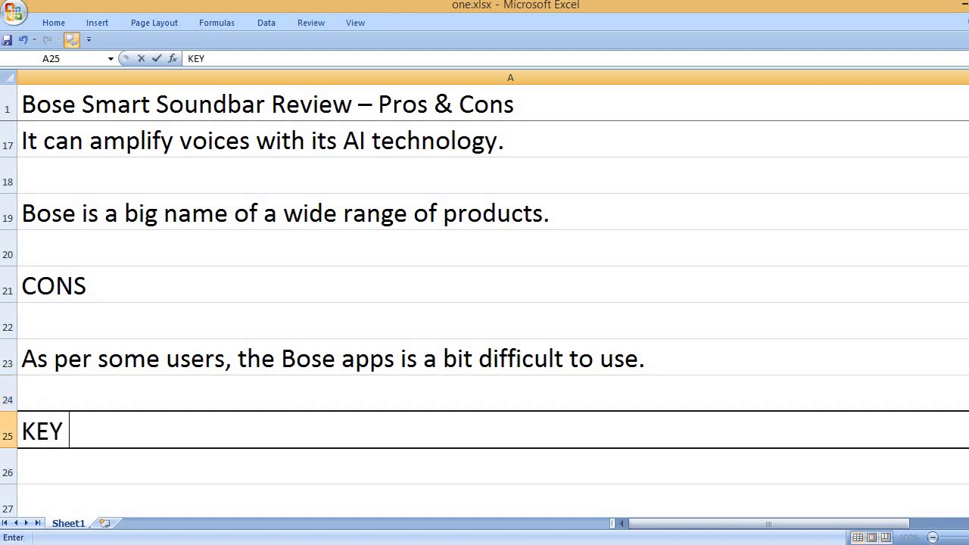
type(" FEATURES")
key("Return")
key("Return")
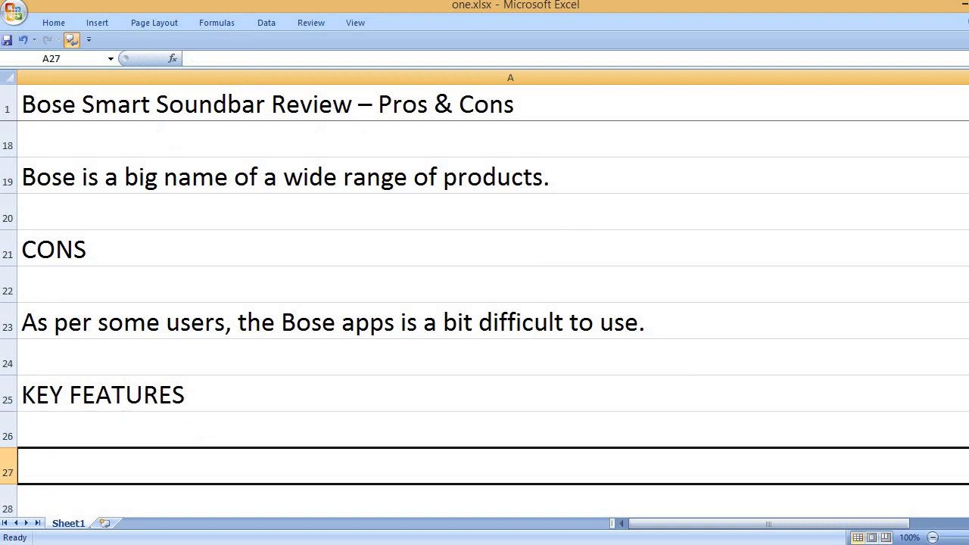
Step: Enter "True Dolby Atmos" in cell A27 as the first key feature
type("True")
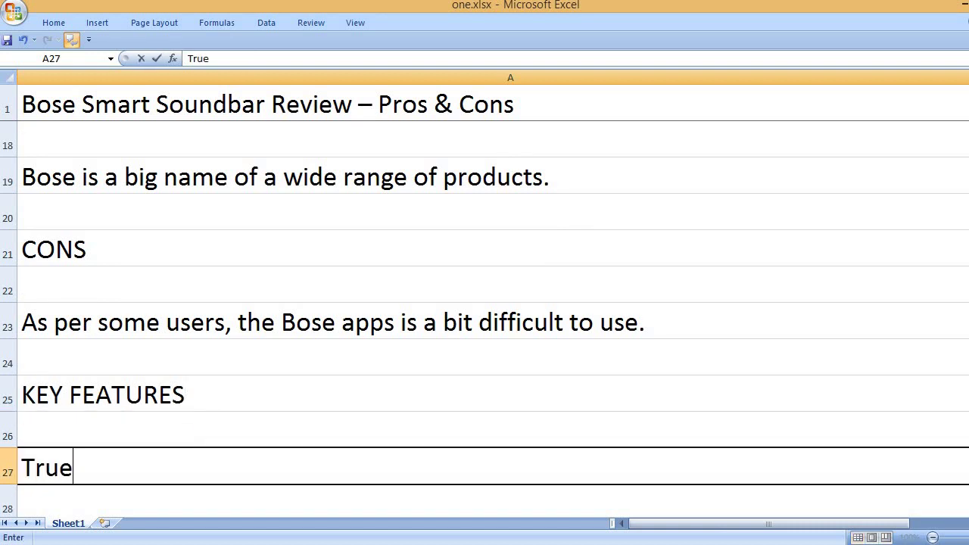
type(" Dolby Ato")
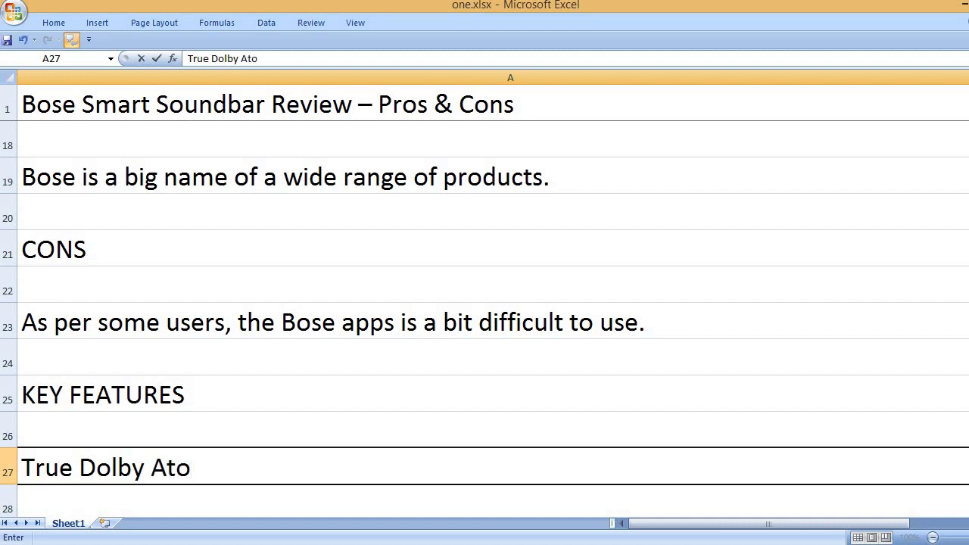
key("BackSpace")
type("mos")
key("Return")
key("Return")
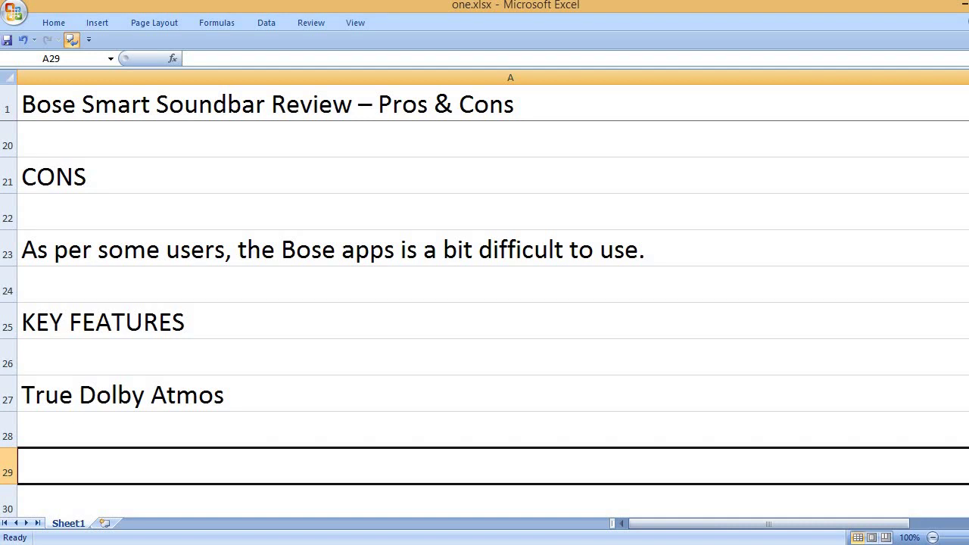
Step: Enter "SimpleSync" in cell A29 as the second key feature
type("S")
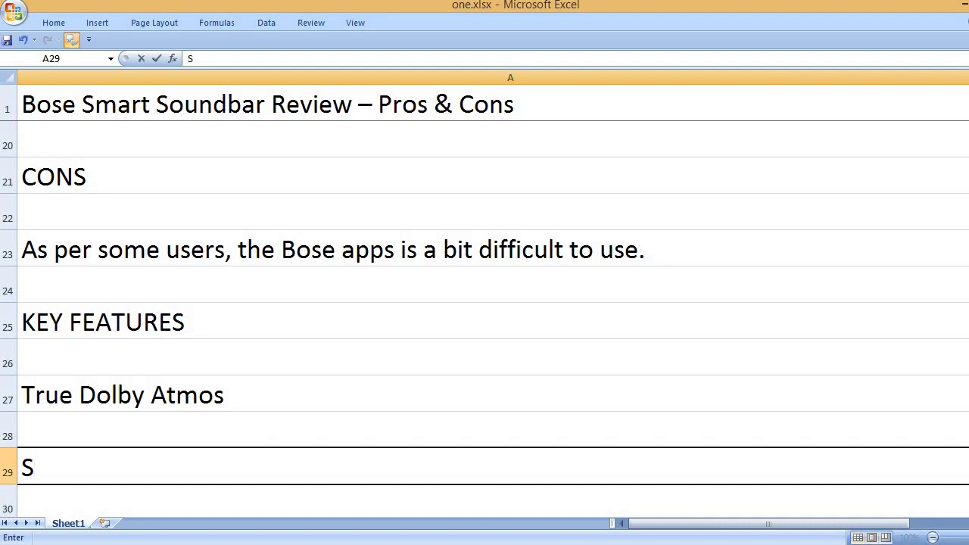
type("impleS")
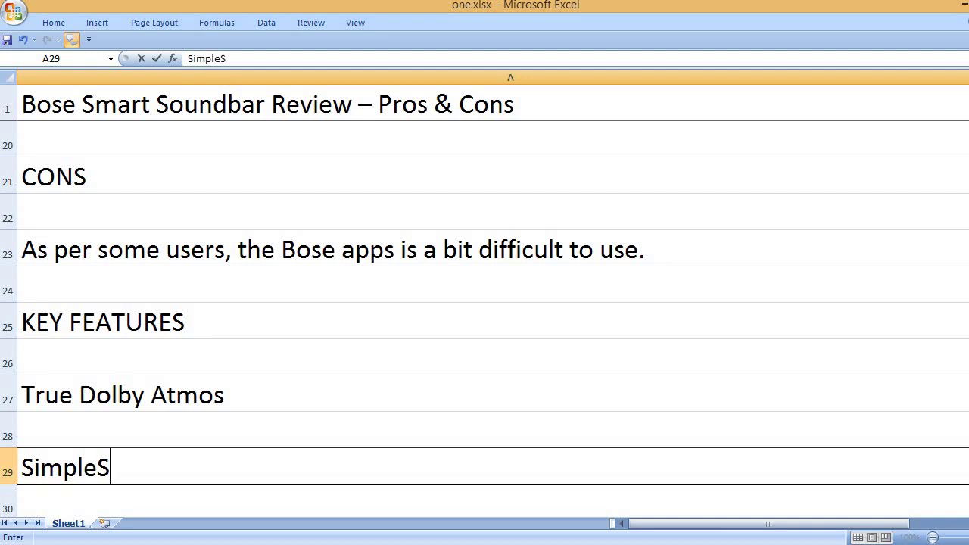
type("ync")
key("Return")
key("Return")
Step: Enter "Wi-Fi, Bluetooth, Apple Airplay 2, Spotify Connect" in cell A31 as the third key feature
type("Wi")
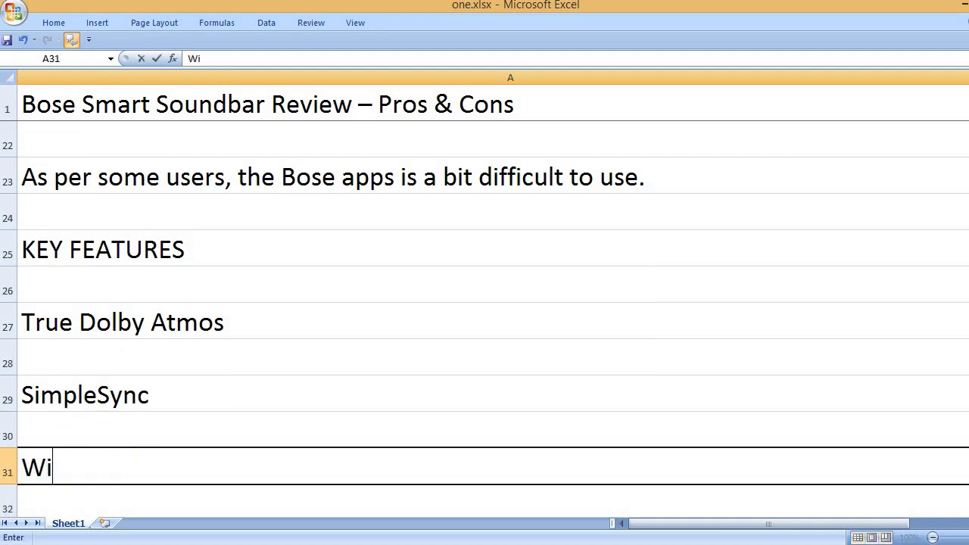
type("-Fi, B")
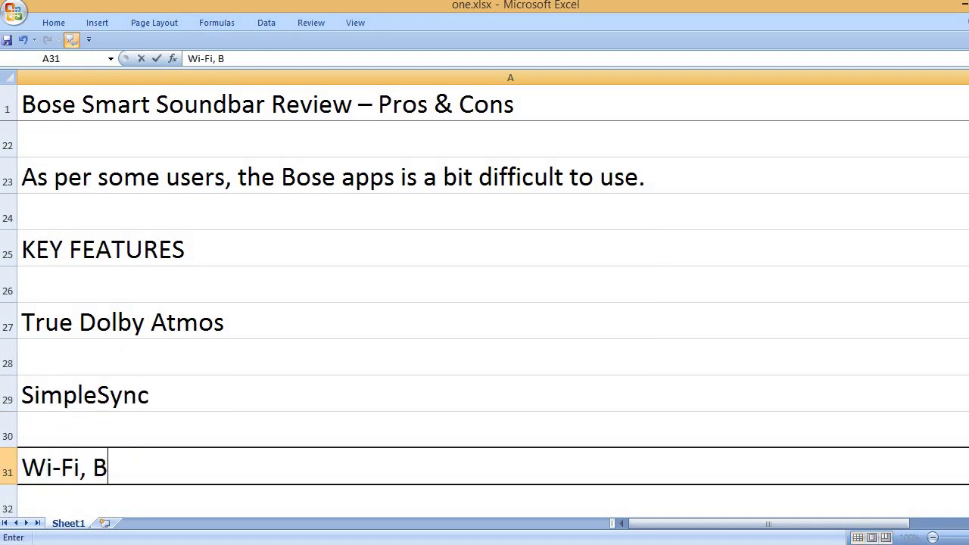
type("luetooth, ")
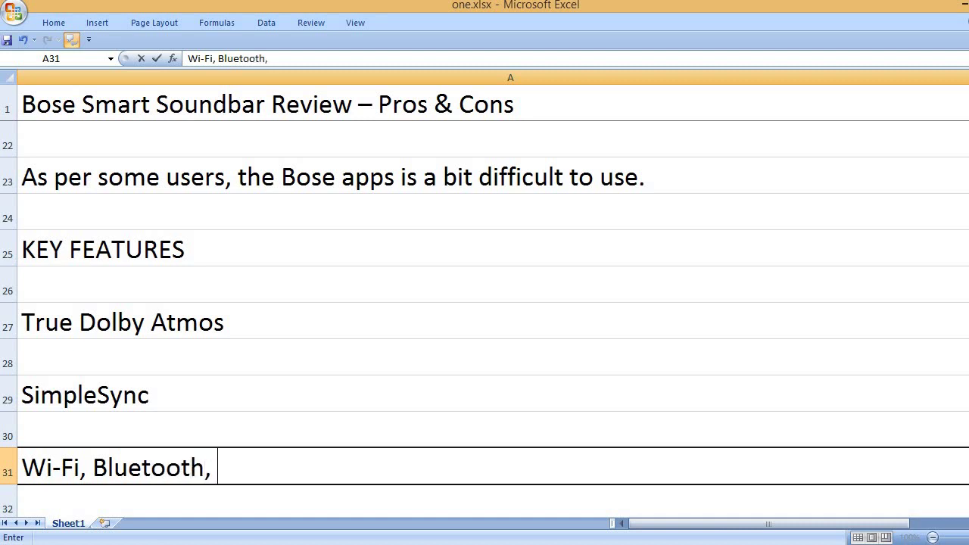
type("Apple")
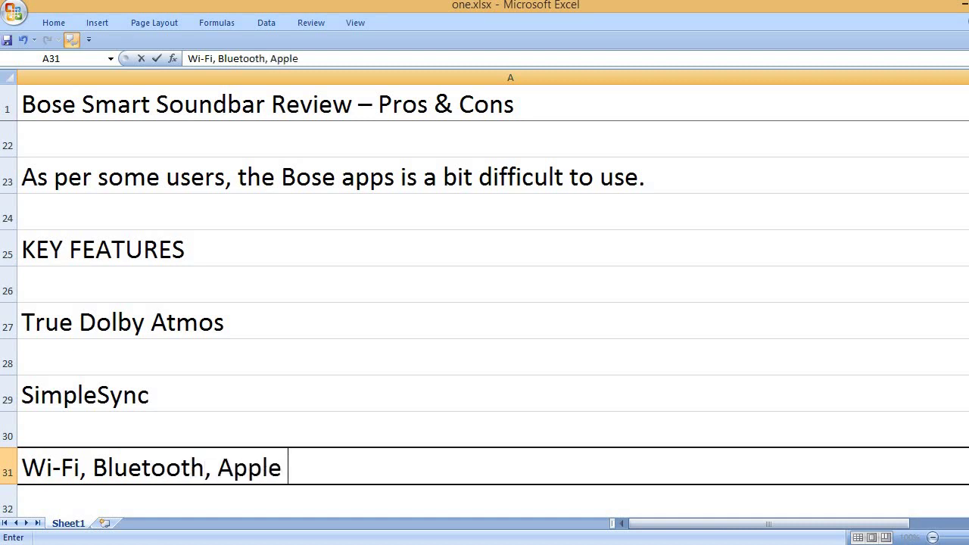
type(" Airplay")
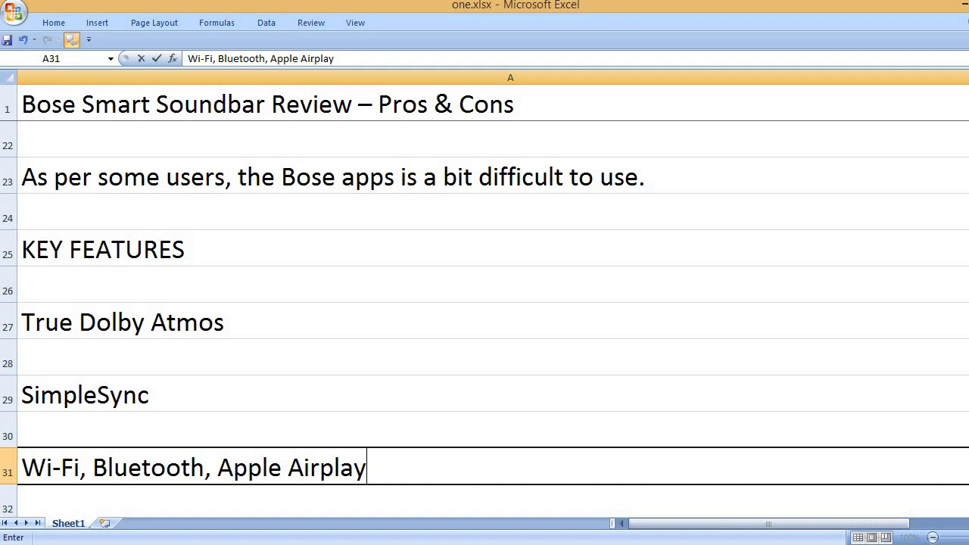
type(" 2, Spot")
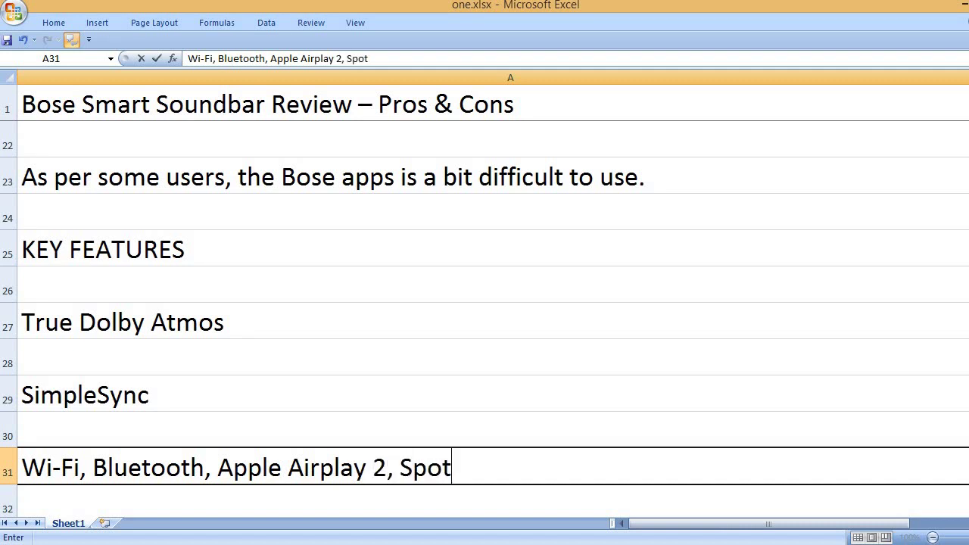
type("ify Cinn")
key("BackSpace")
key("BackSpace")
key("BackSpace")
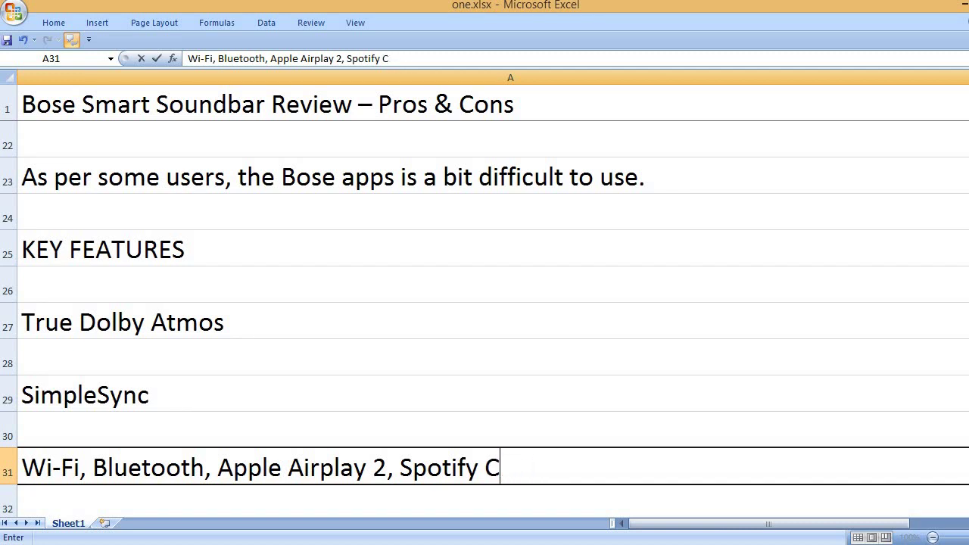
type("onnect")
key("Return")
key("Return")
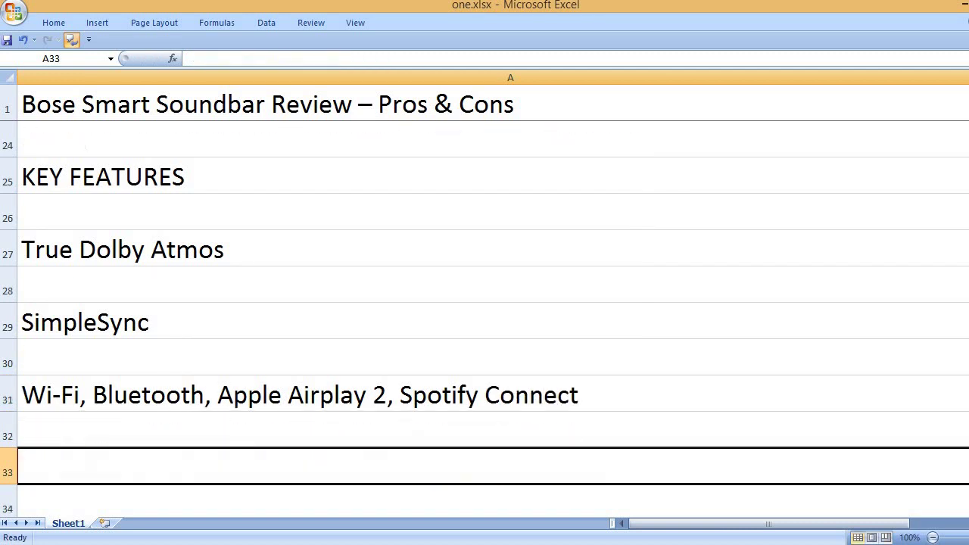
Step: Enter "Control with voice, Bose app and remote control" in cell A33 as the fourth key feature
type("Contr")
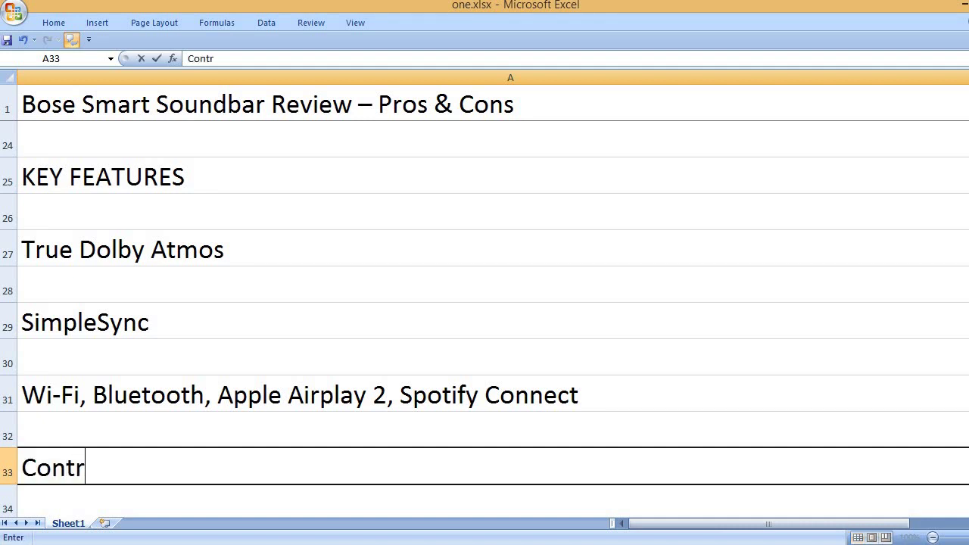
type("ol with voice,")
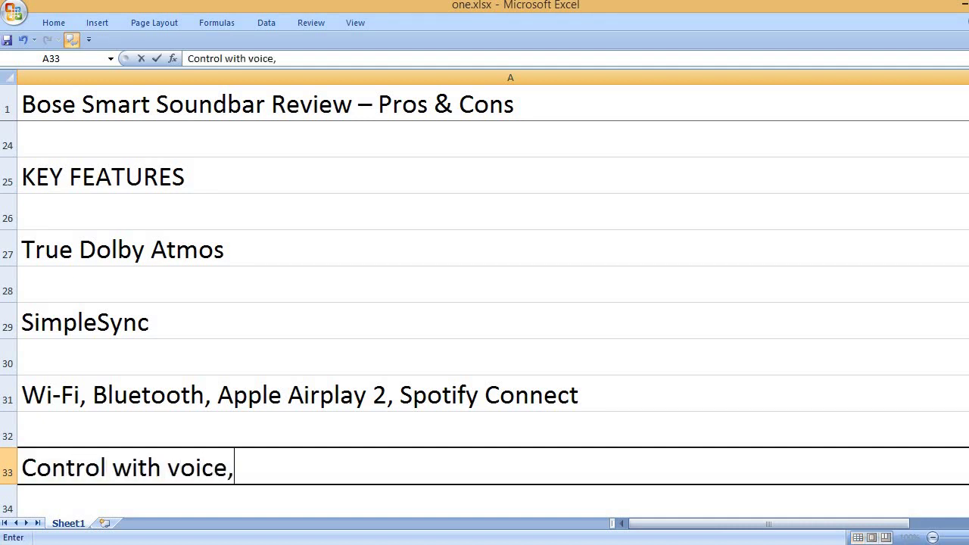
type(" Bose app a")
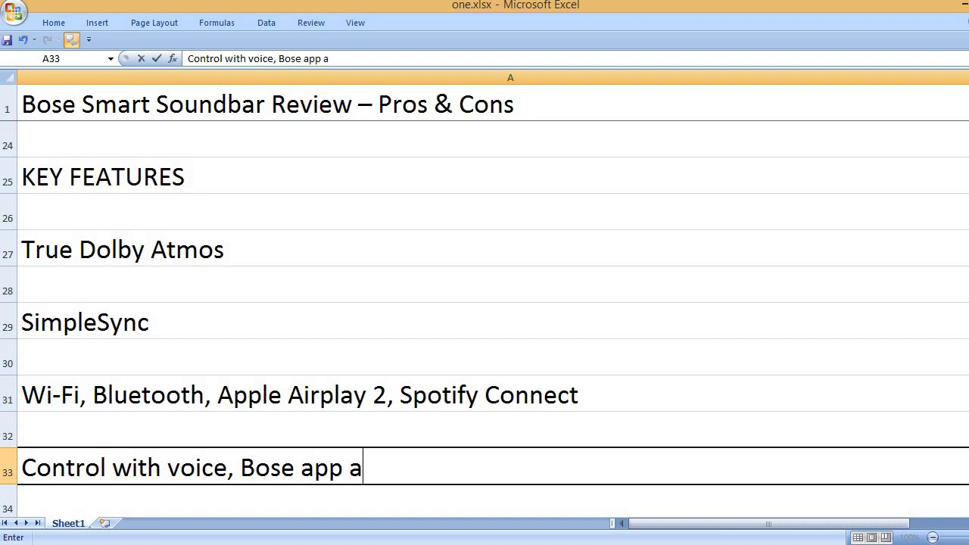
type("nd remote control")
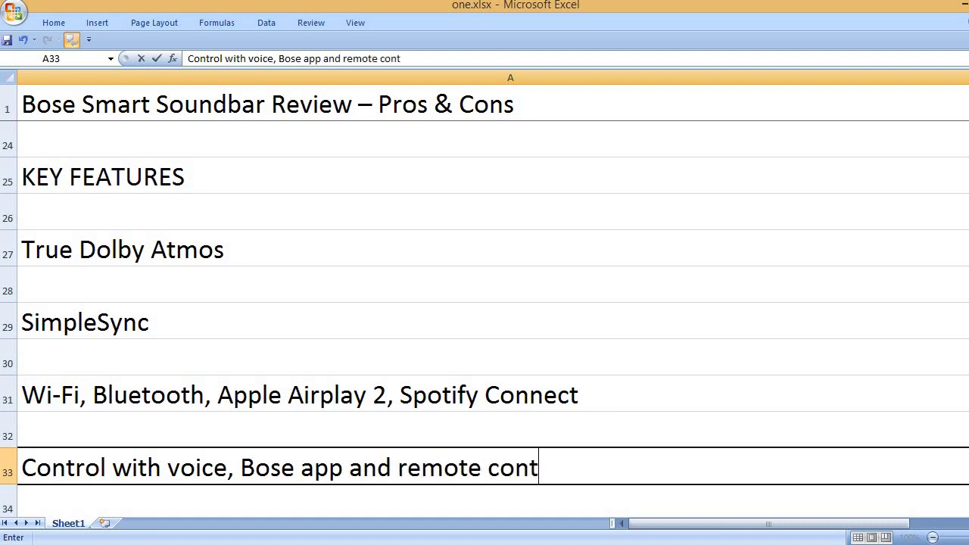
key("Return")
key("Return")
Step: Enter "TrueSpace immersive" in cell A35 as the fifth key feature
type("True")
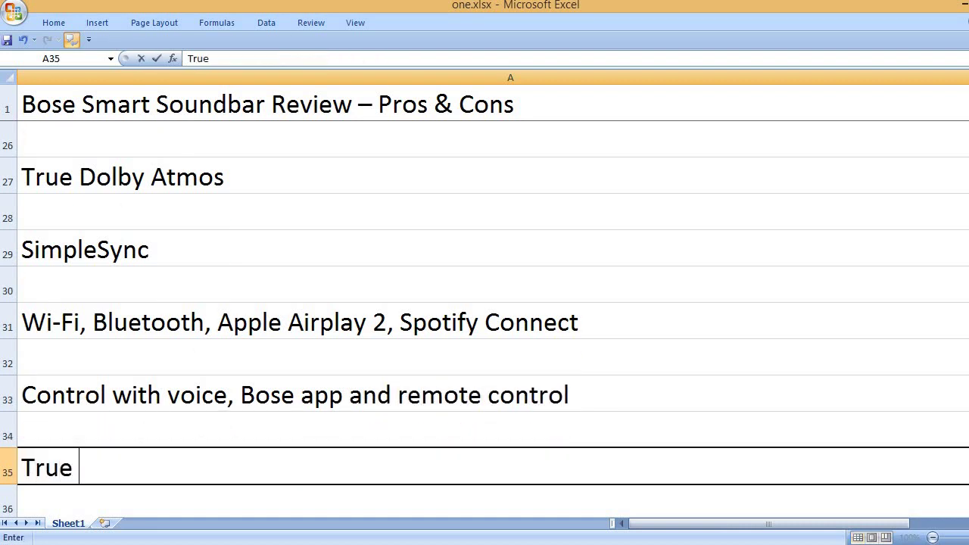
type("Spa")
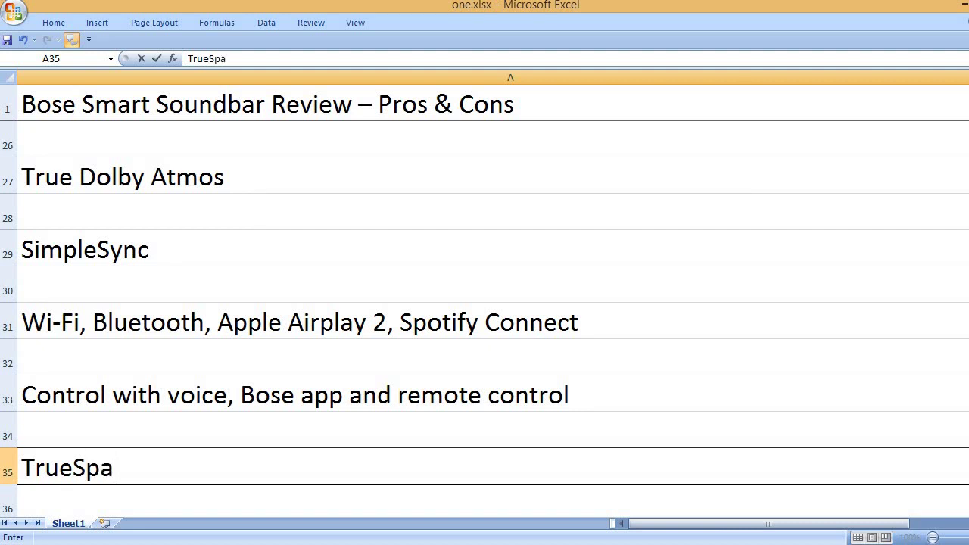
type("ce immersive")
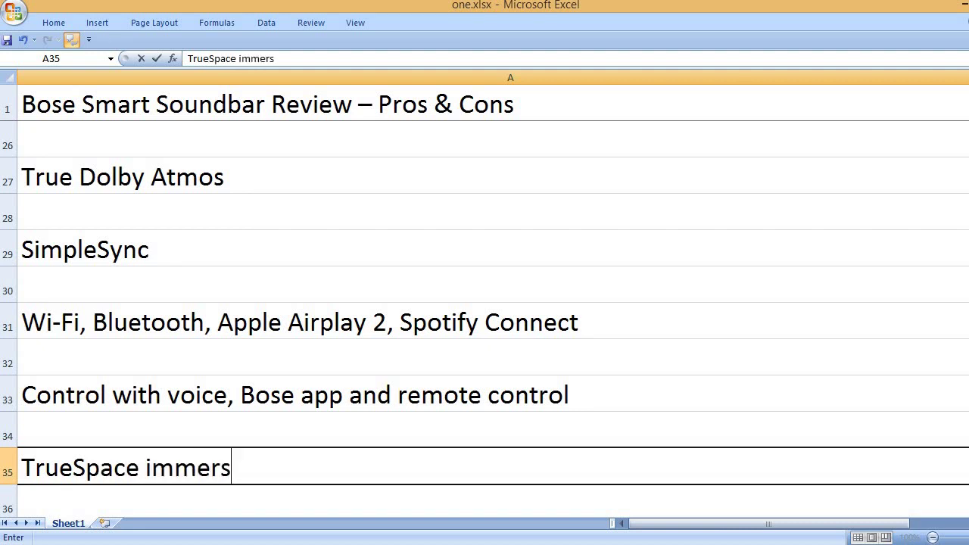
key("Return")
key("Return")
Step: Enter "Bose AI dialogue for vocal clarity" in cell A37 as the sixth key feature
type("Bose A")
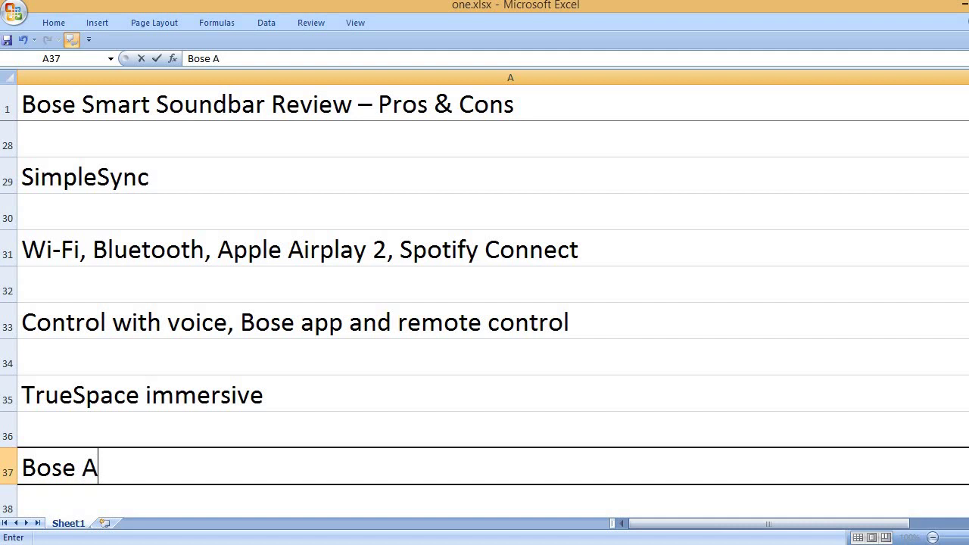
type("I dialog")
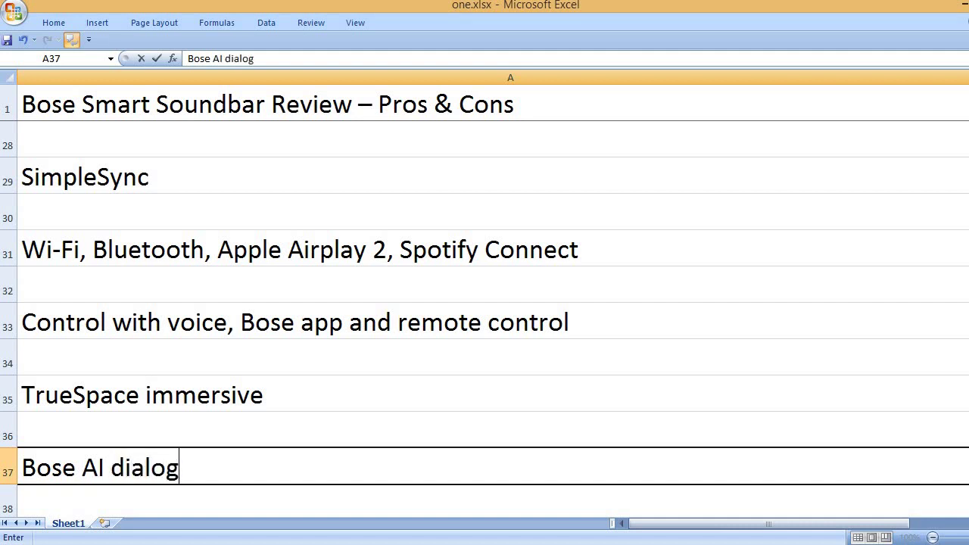
type("ue for vocal ")
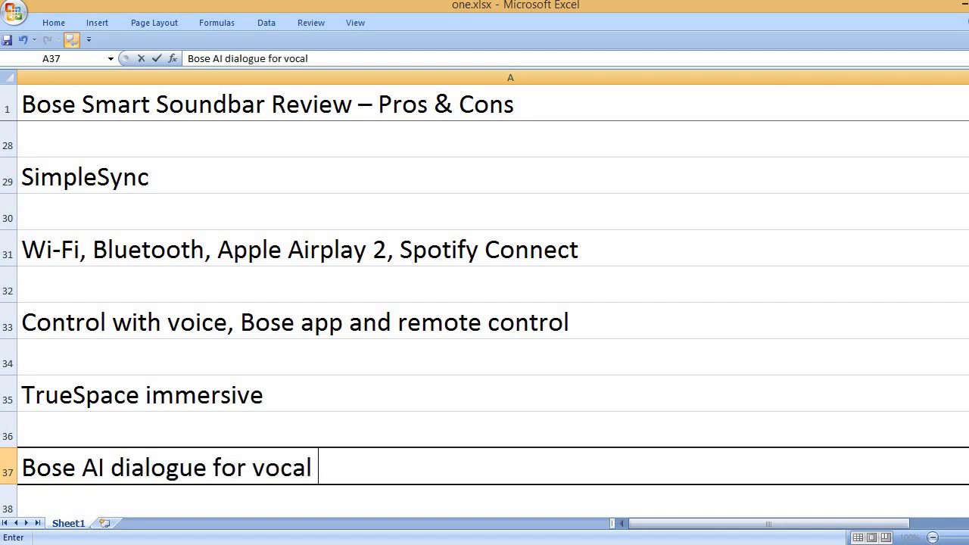
type("clarity")
key("Return")
key("Return")
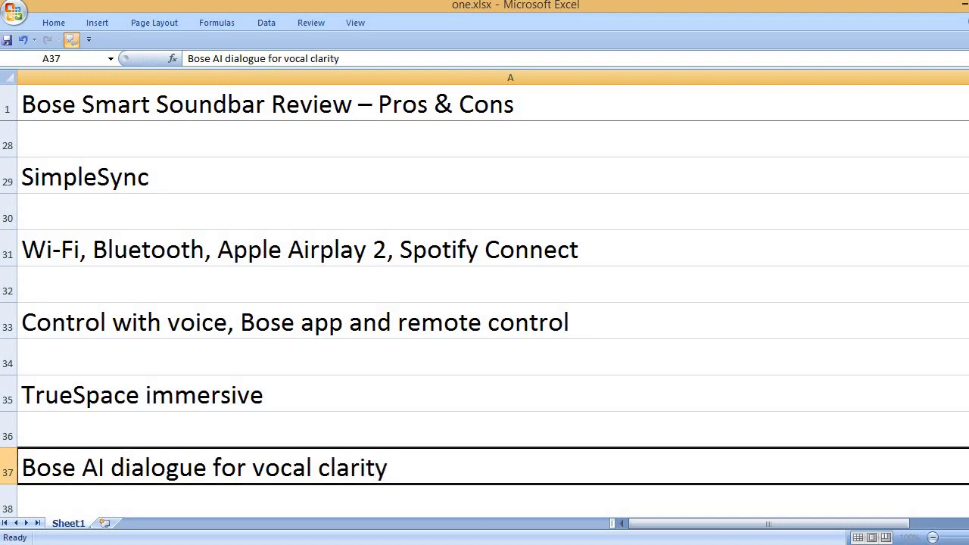
Step: Enter "ADAPTIQ room tuning" in cell A39 as the seventh key feature
type("ADA")
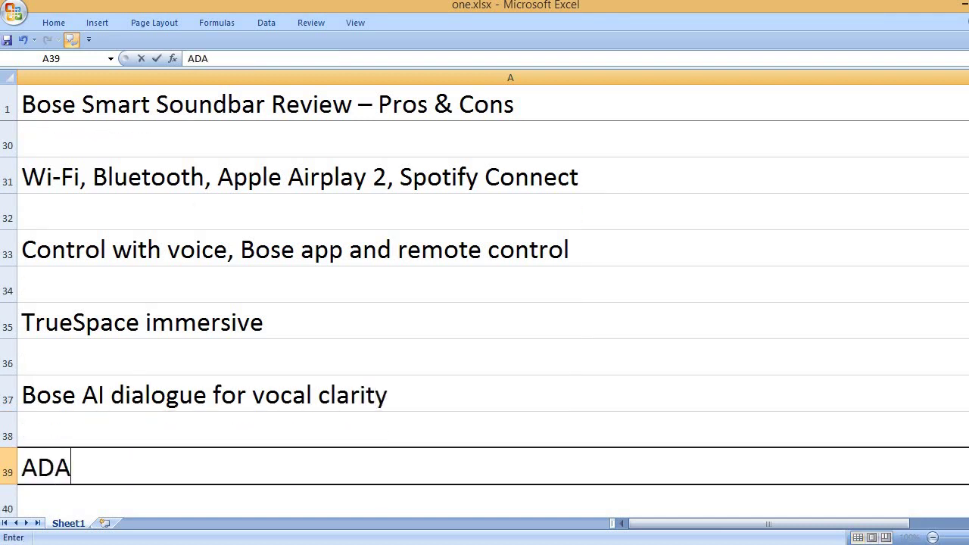
type("PTIQ")
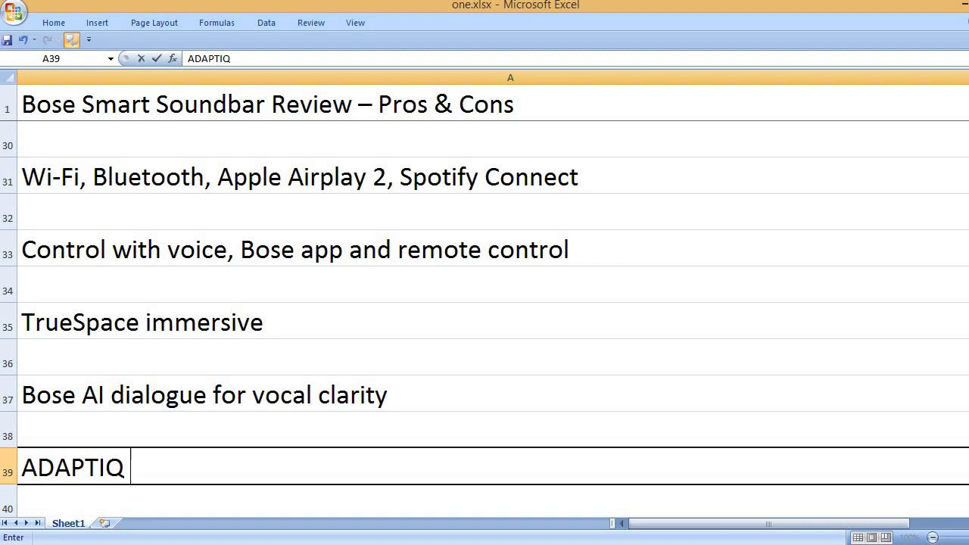
type(" room tuning")
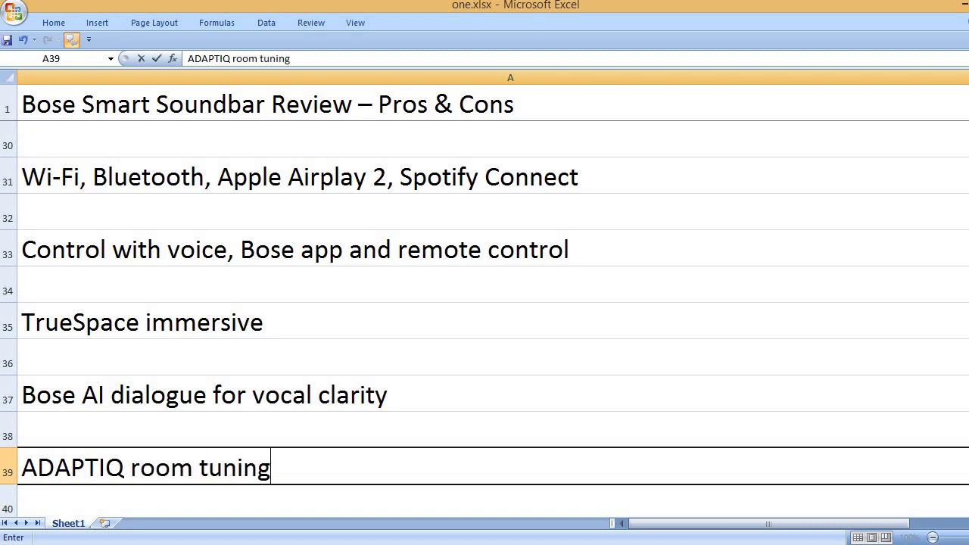
key("Return")
key("Return")
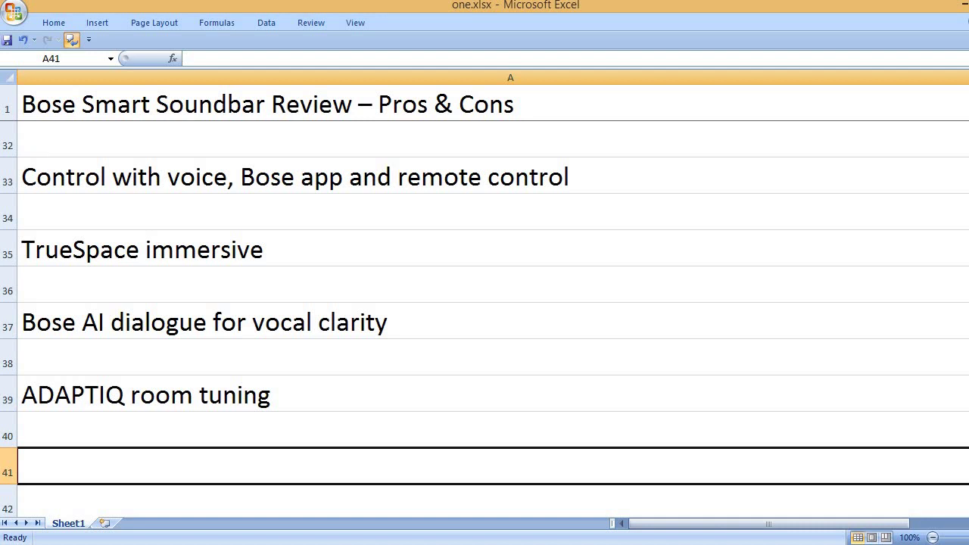
Step: Enter "4.21 x 41.14 x 2.29 inches product dimensions" in cell A41 as the eighth key feature
type("4.21")
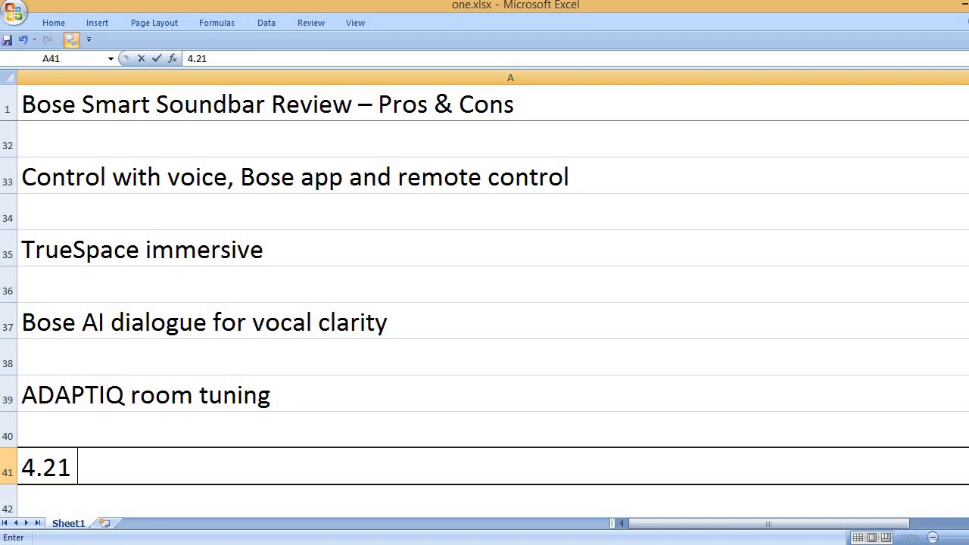
type(" x 41.14 x")
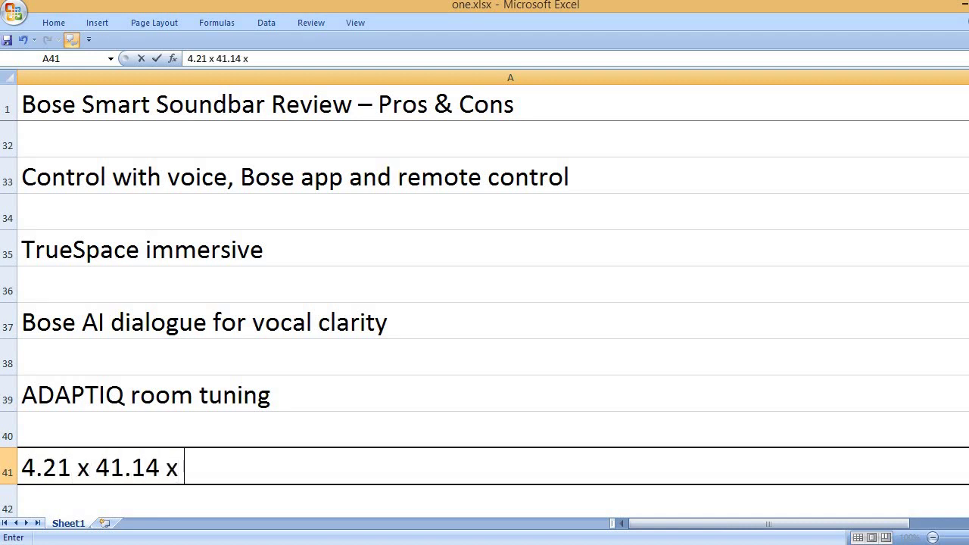
type(" 2.29 inc")
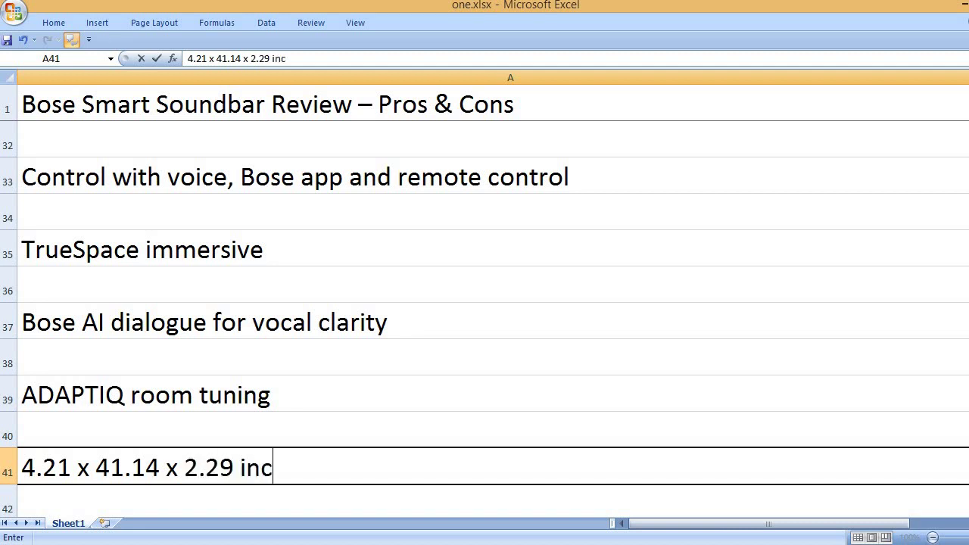
type("hes product ")
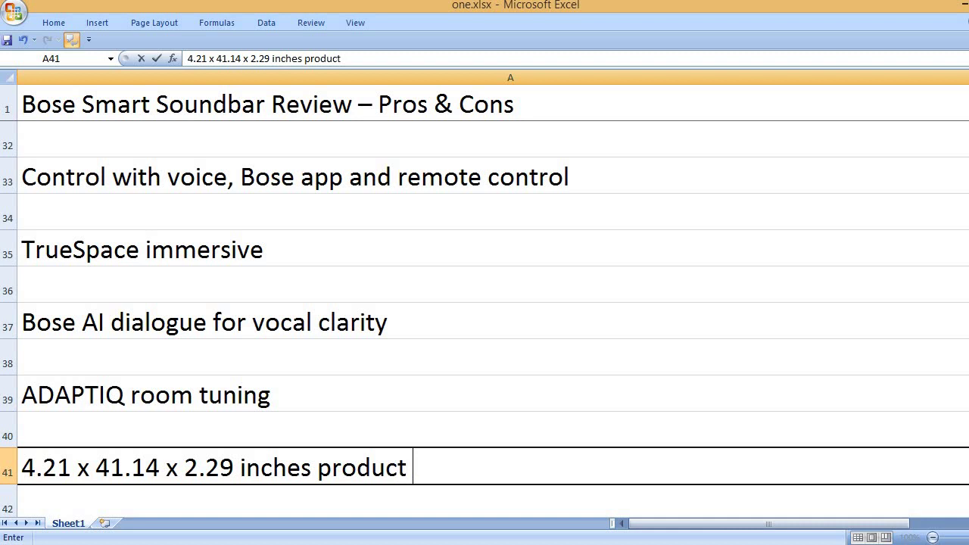
type("dimensions")
key("Return")
key("Return")
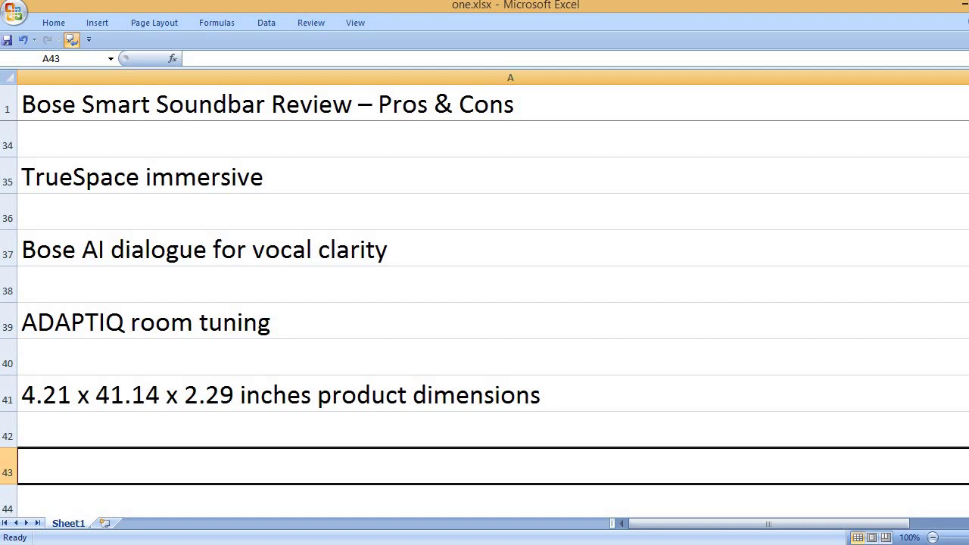
Step: Enter "12.68 pounds weight" in cell A43 and "Bose brand" in cell A45 as further key features
type("12.68")
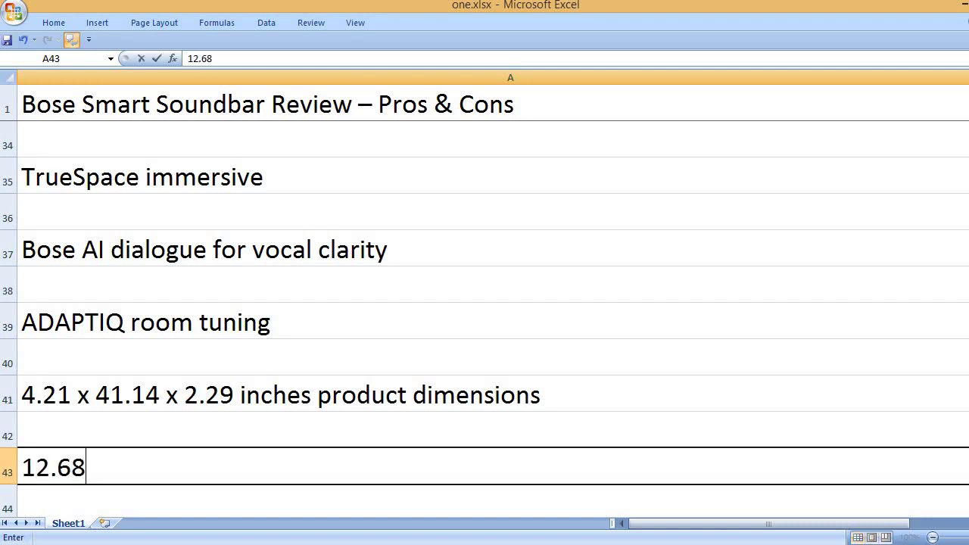
type(" pounds wei")
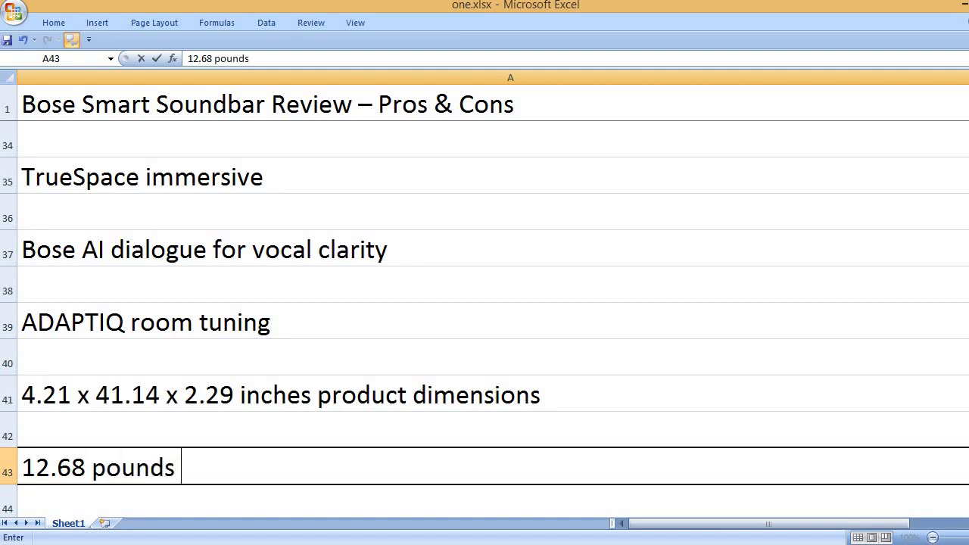
key("Return")
key("Return")
type("Bo")
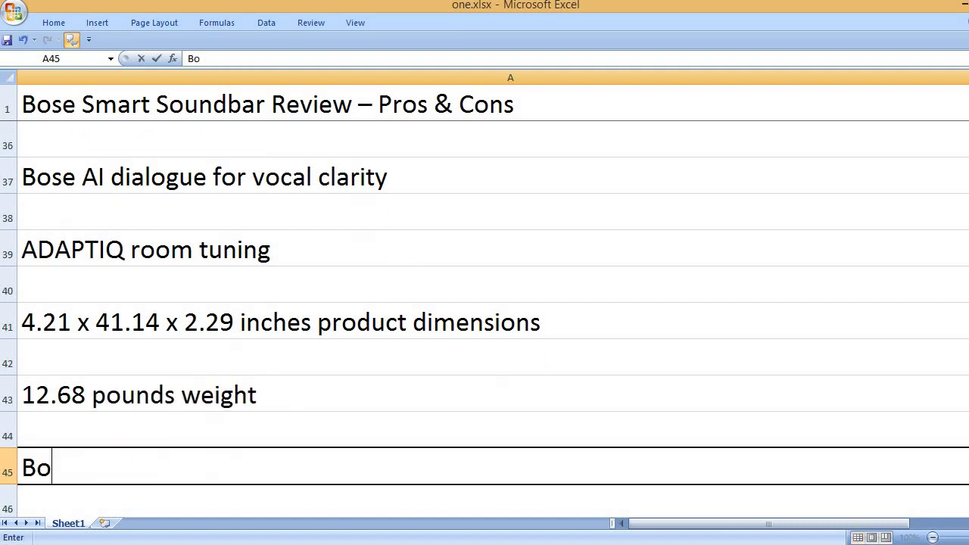
type("se brand")
key("Return")
key("Return")
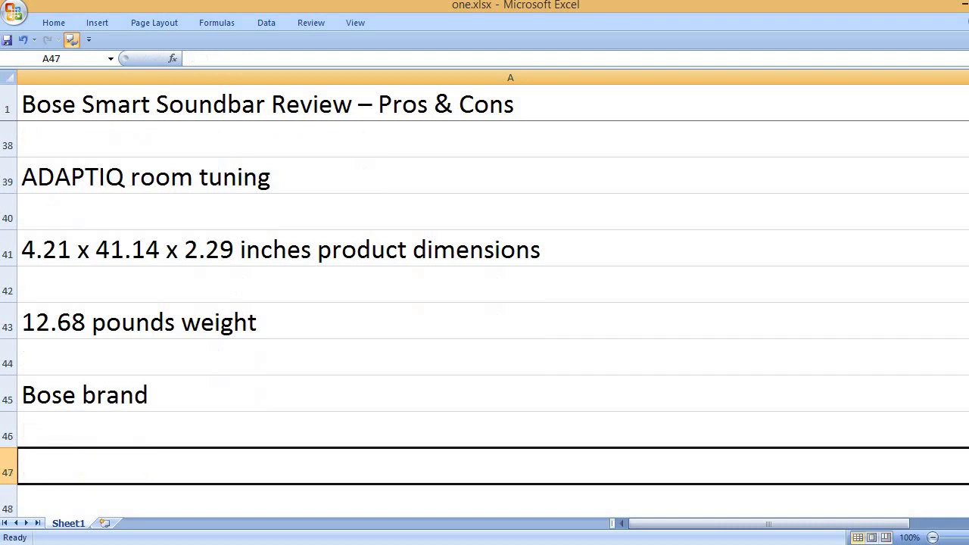
Step: Enter the closing line "That's it, please like, comment and subscribe to my channel." in cell A47
type("That's it, p")
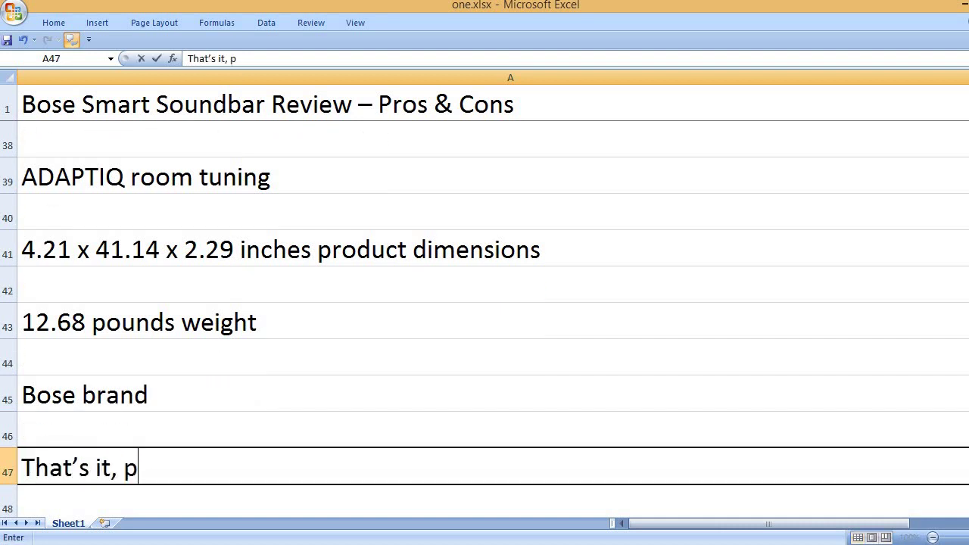
type("lease like,")
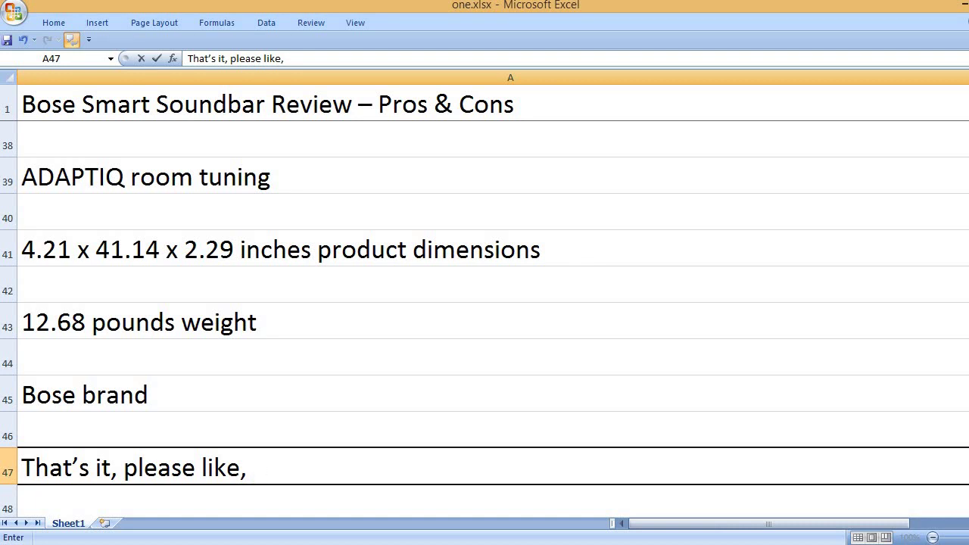
type(" comment and ")
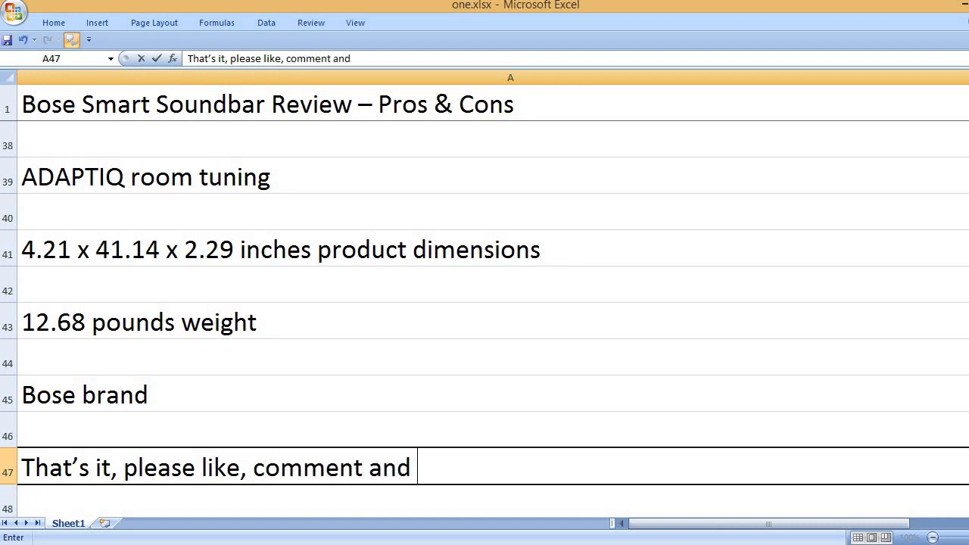
type("subscribe t")
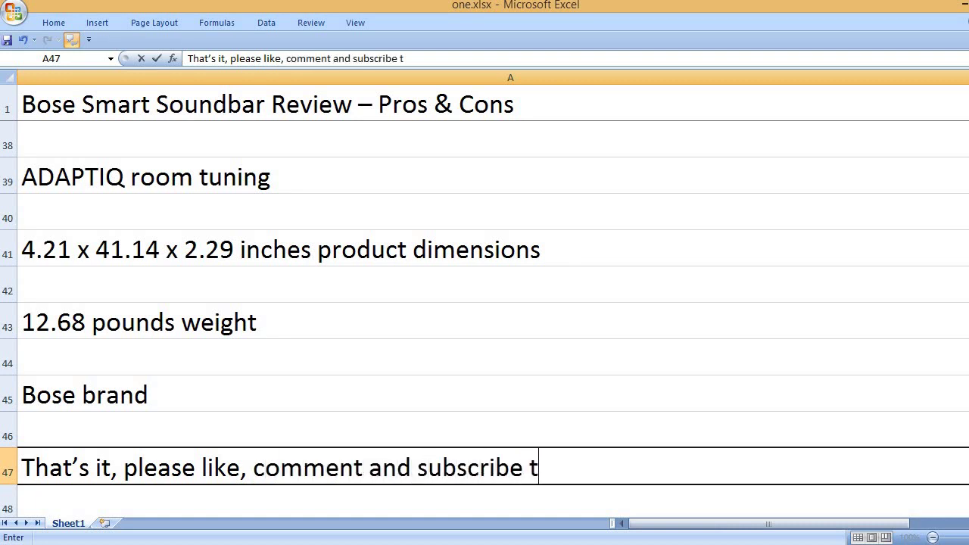
type("o my channel.")
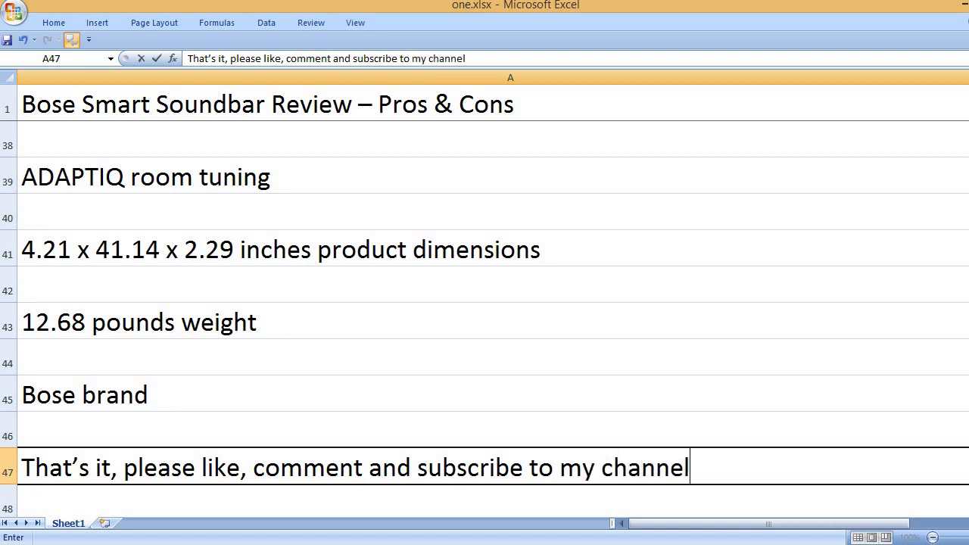
key("Return")
key("Return")
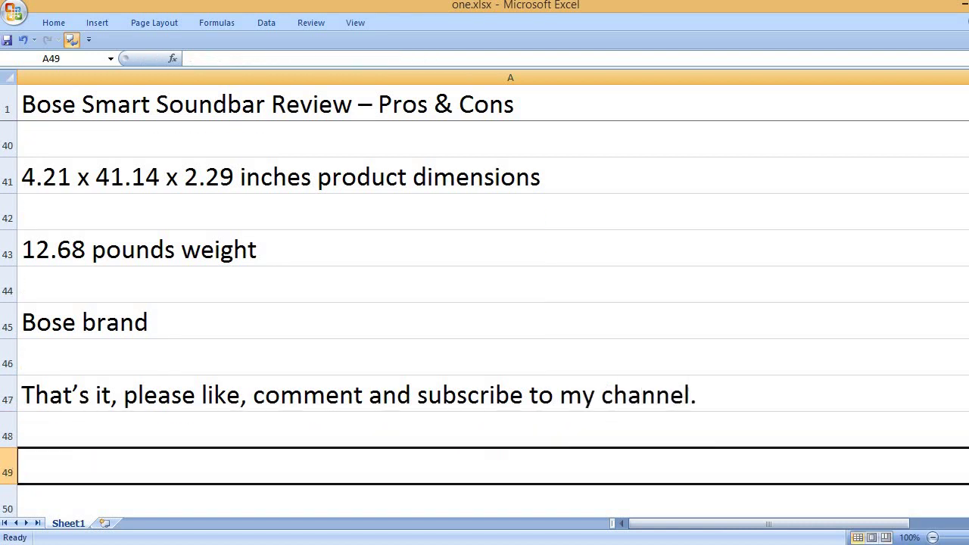